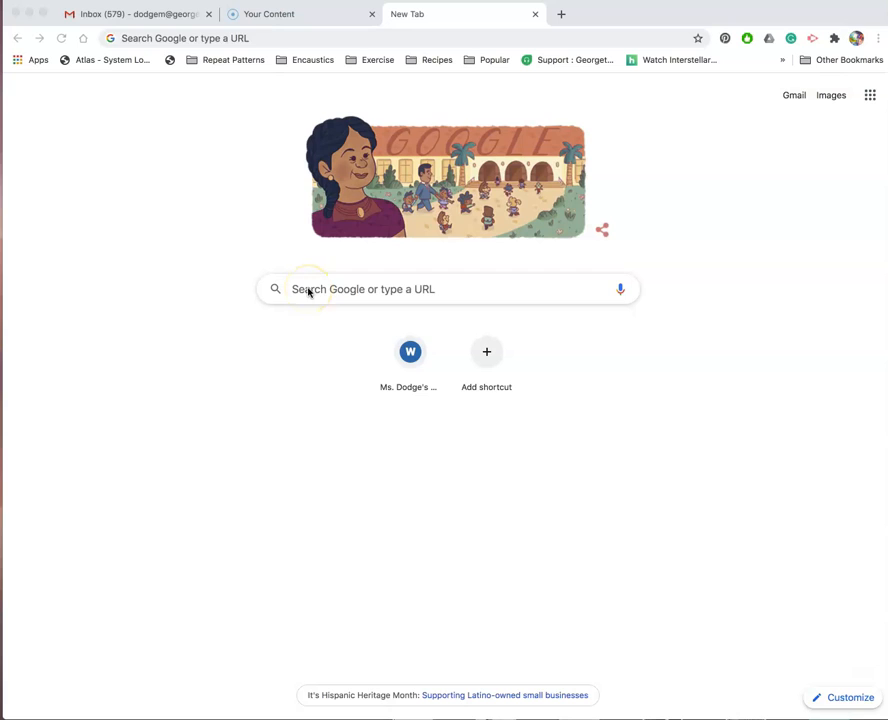
Go to weebly.com in the browser.
{"action": "left_click", "coordinate": [335, 288]}
{"action": "left_click", "coordinate": [295, 288]}
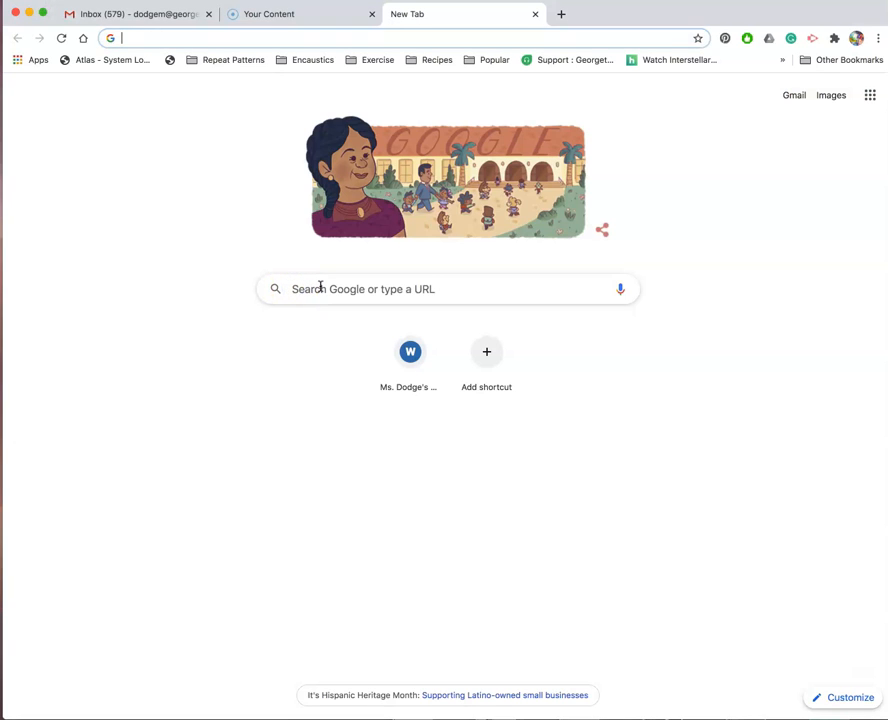
{"action": "type", "text": "We"}
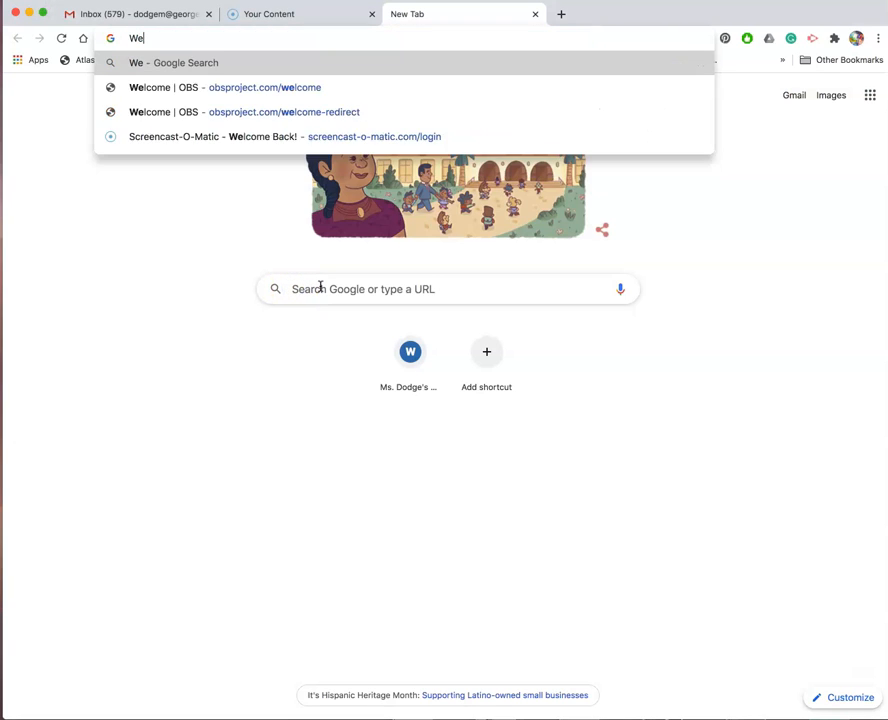
{"action": "type", "text": "ebly.com"}
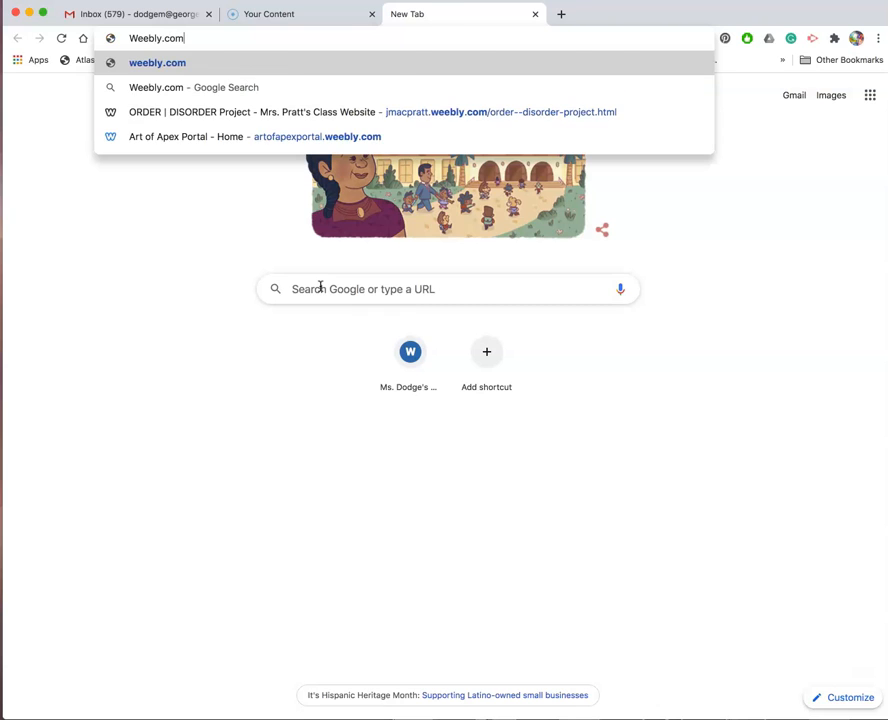
{"action": "key", "text": "Return"}
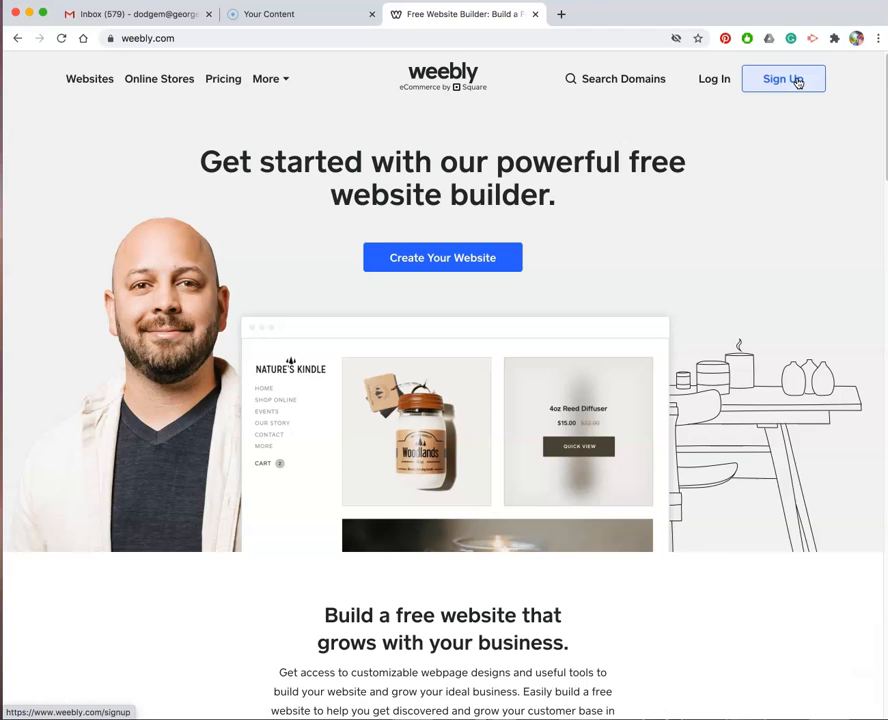
Open the sign-up form and enter the first and last name.
{"action": "left_click", "coordinate": [797, 82]}
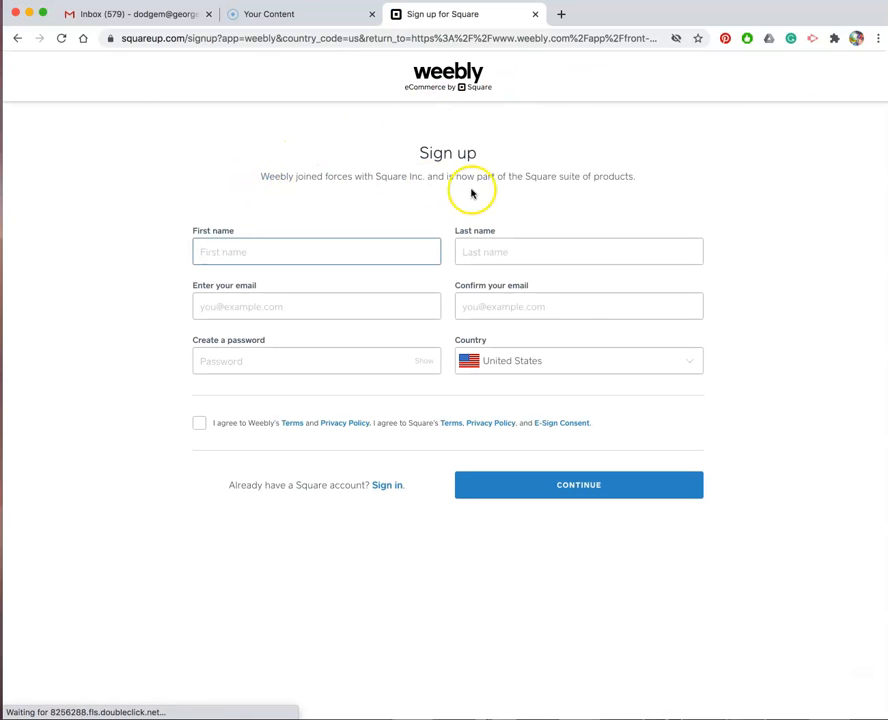
{"action": "left_click", "coordinate": [257, 250]}
{"action": "left_click", "coordinate": [474, 252]}
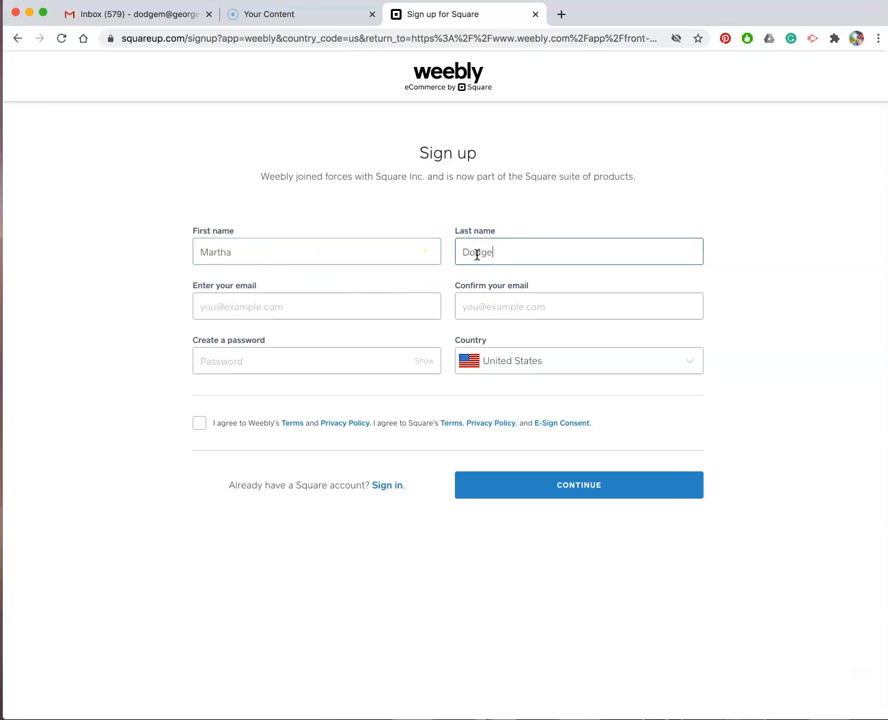
Enter the e-mail address in both the email and confirm-email fields.
{"action": "left_click", "coordinate": [317, 312]}
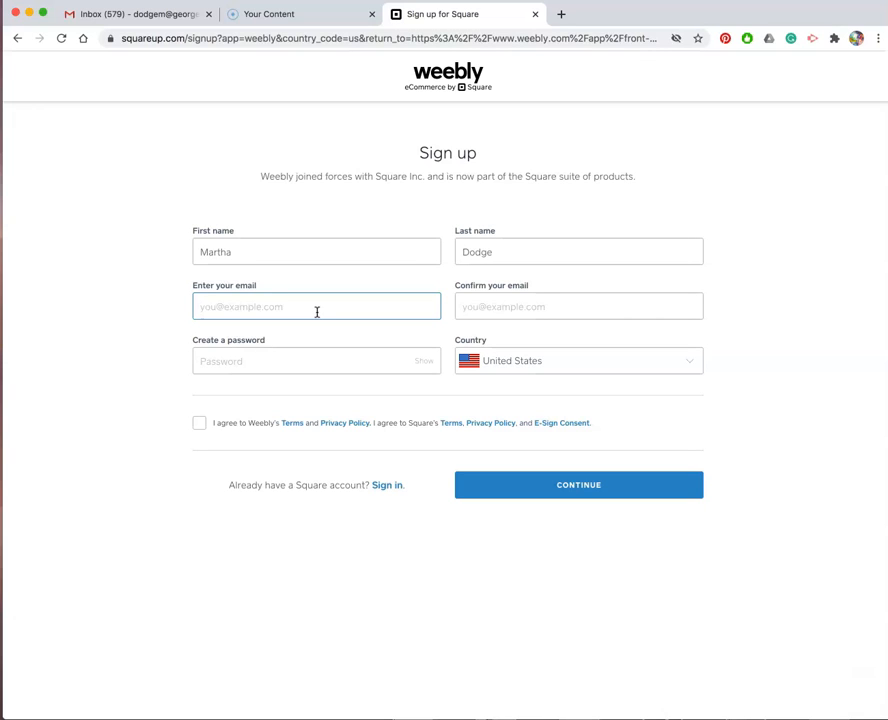
{"action": "left_click", "coordinate": [507, 307]}
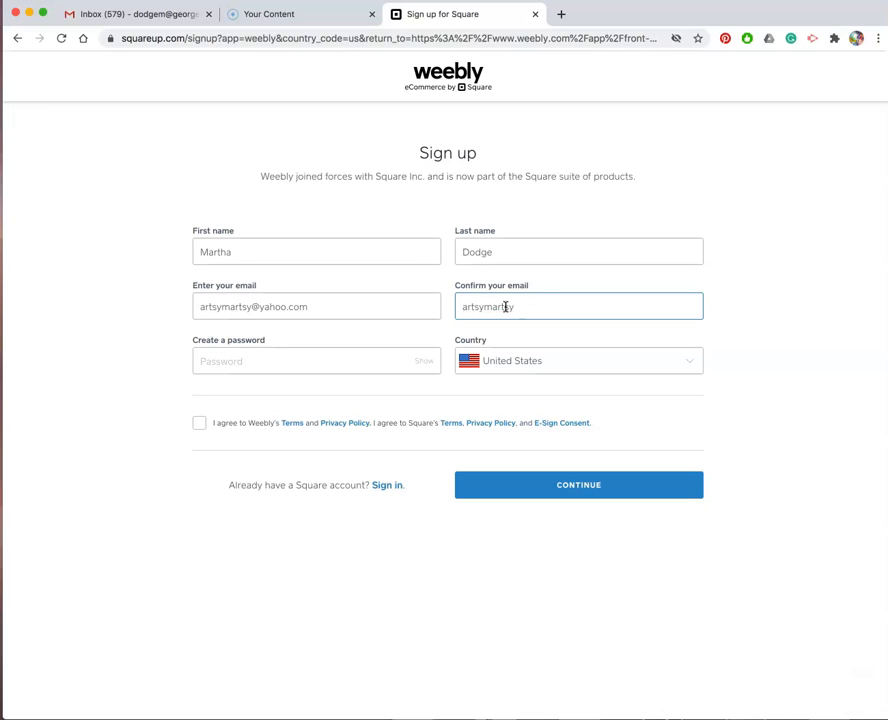
Enter the account password, accept the terms, and continue.
{"action": "left_click", "coordinate": [341, 355]}
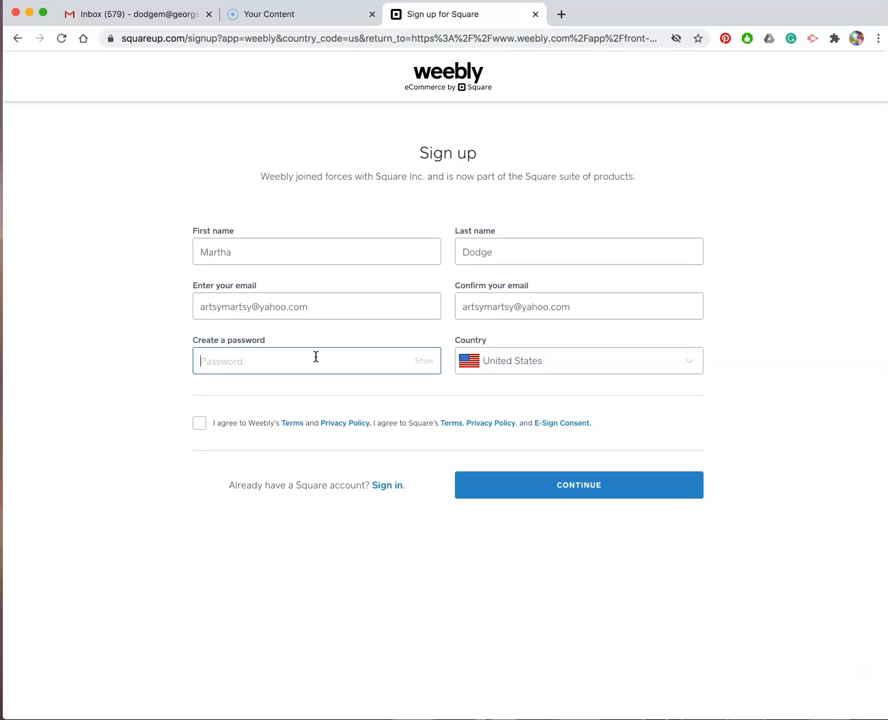
{"action": "type", "text": "••••••••"}
{"action": "left_click", "coordinate": [199, 422]}
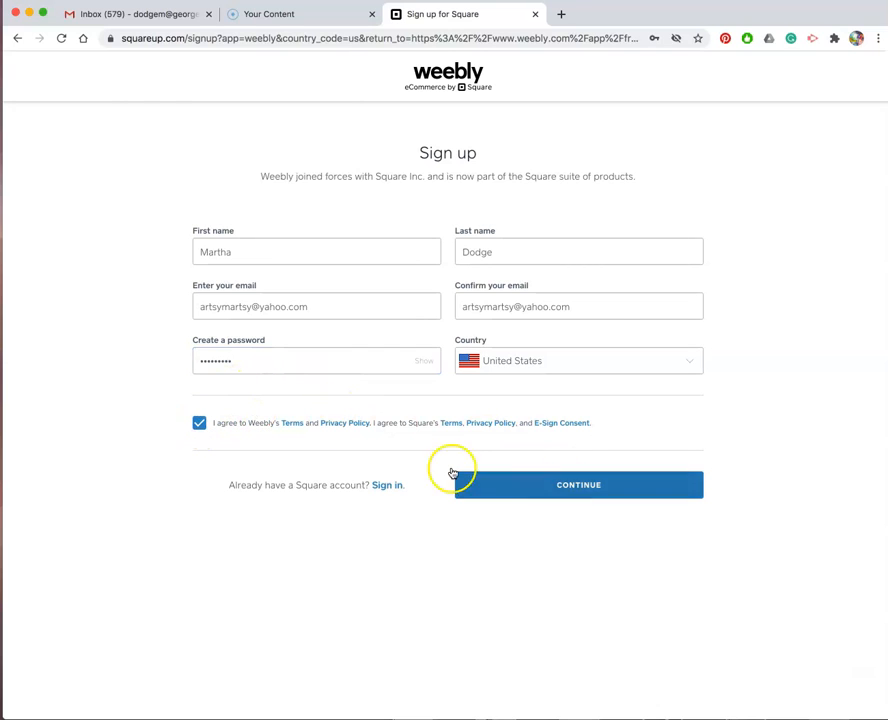
{"action": "left_click", "coordinate": [568, 486]}
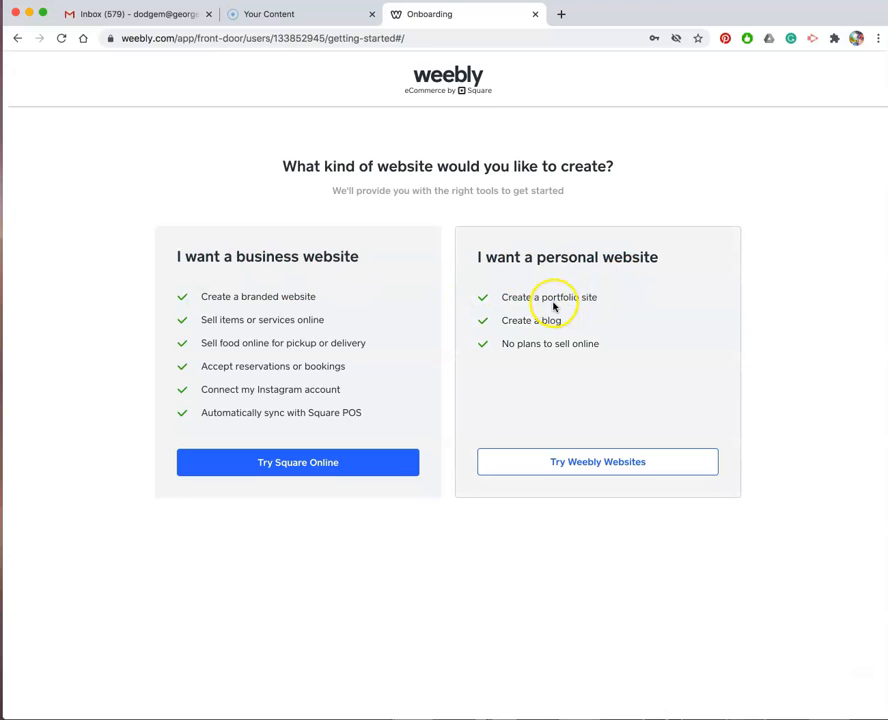
Choose a personal website and show the Portfolio theme category.
{"action": "left_click", "coordinate": [599, 466]}
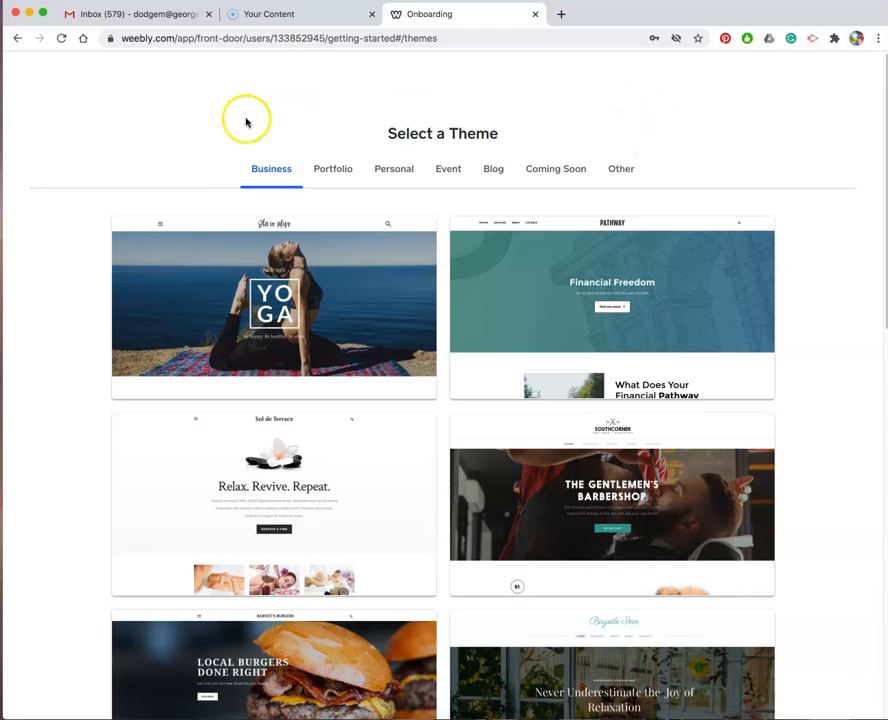
{"action": "left_click", "coordinate": [336, 173]}
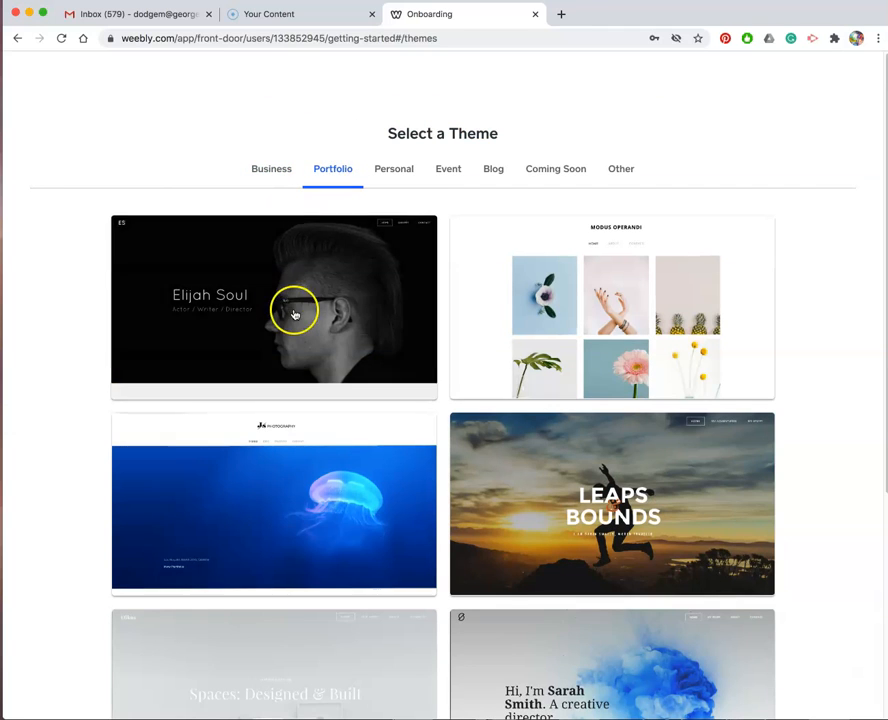
Preview the Spaces and Elijah Soul portfolio themes.
{"action": "scroll", "coordinate": [296, 316], "scroll_direction": "down", "scroll_amount": 5}
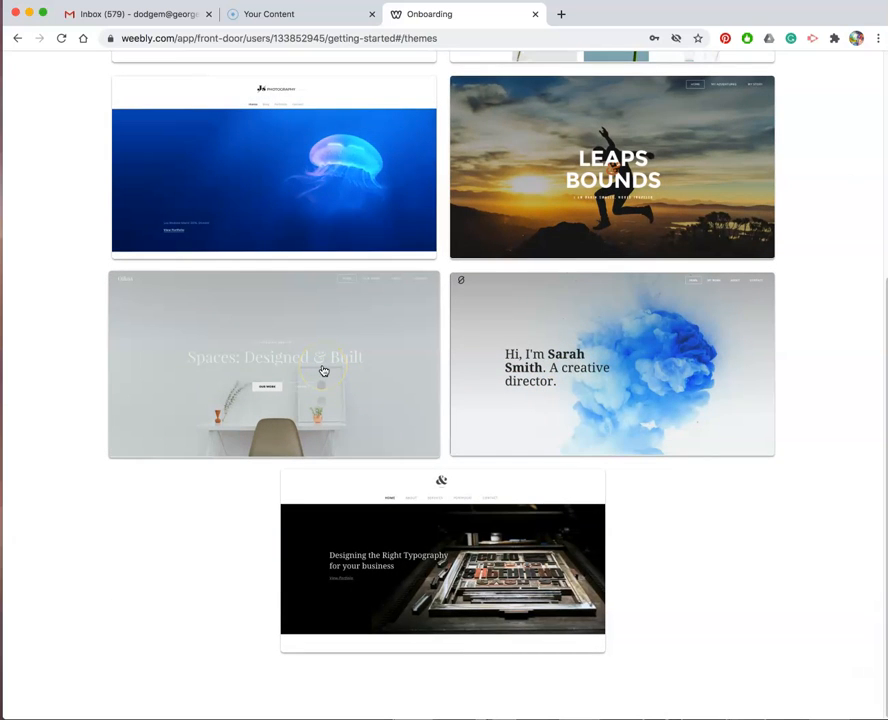
{"action": "left_click", "coordinate": [323, 371]}
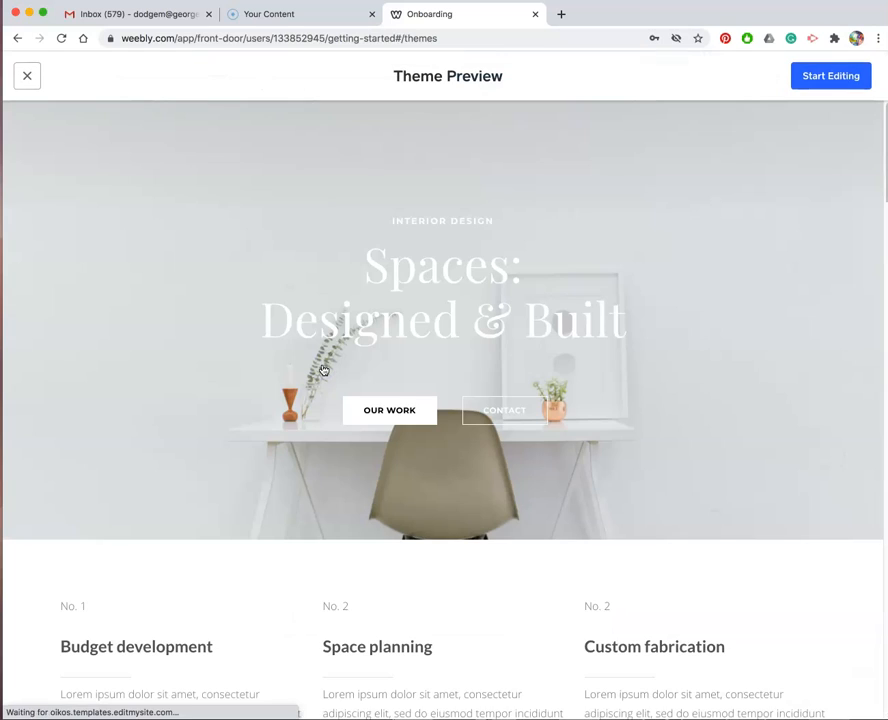
{"action": "left_click", "coordinate": [317, 364]}
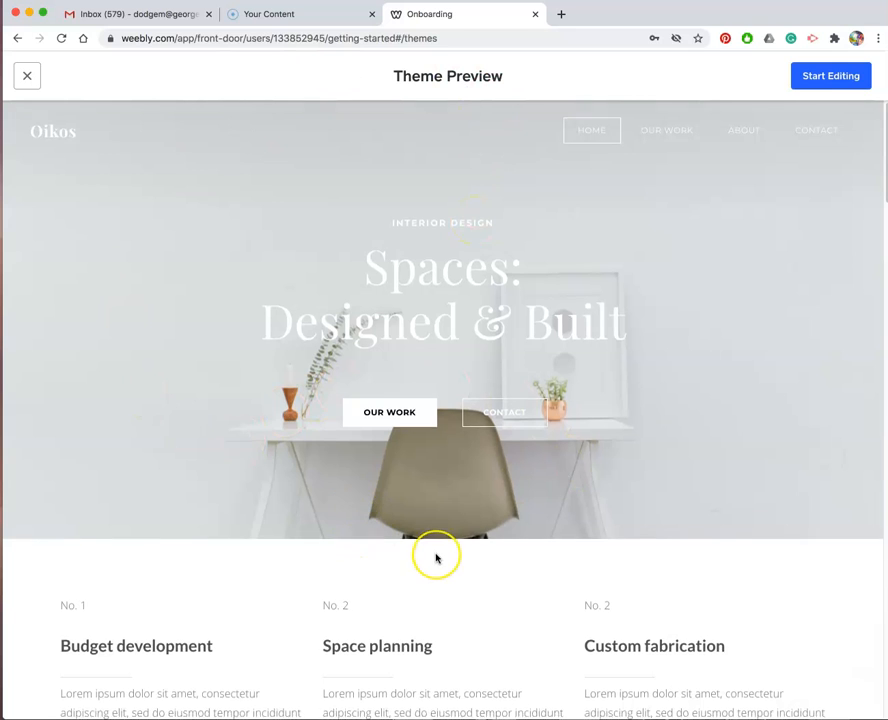
{"action": "scroll", "coordinate": [436, 558], "scroll_direction": "down", "scroll_amount": 20}
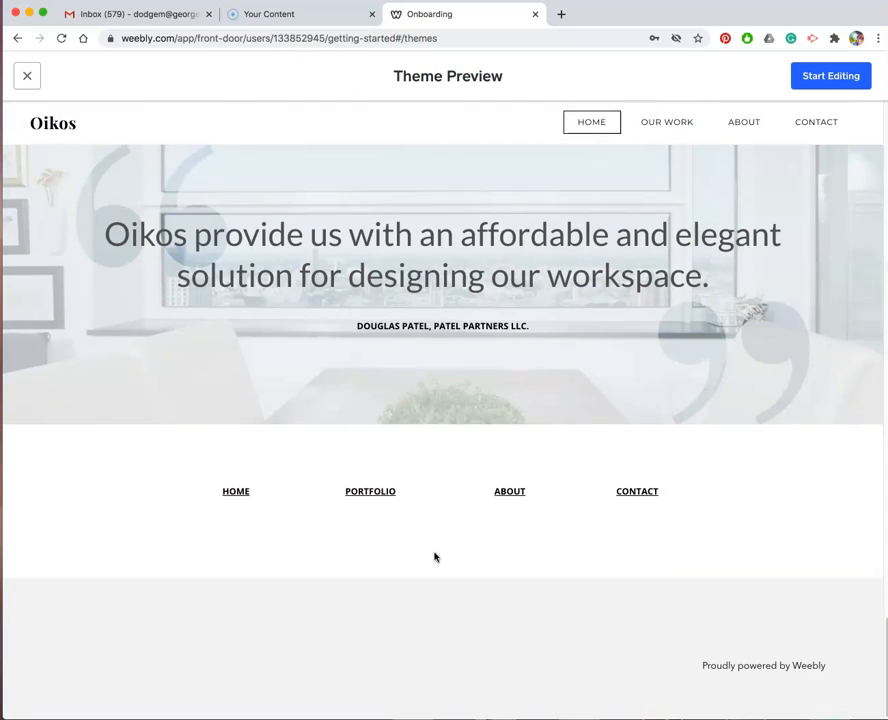
{"action": "scroll", "coordinate": [434, 557], "scroll_direction": "up", "scroll_amount": 12}
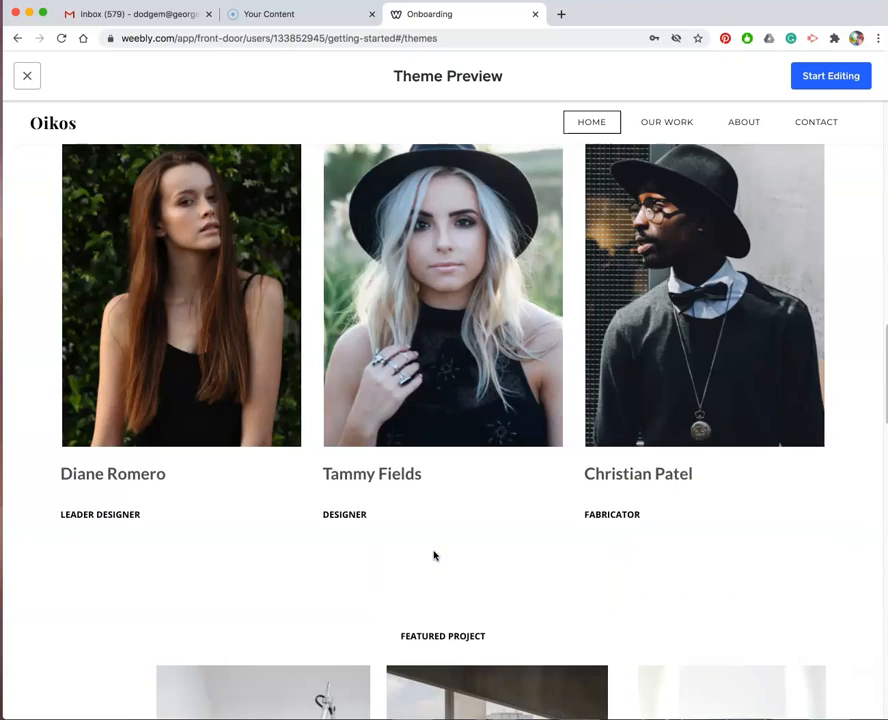
{"action": "scroll", "coordinate": [434, 556], "scroll_direction": "up", "scroll_amount": 12}
{"action": "scroll", "coordinate": [434, 556], "scroll_direction": "down", "scroll_amount": 7}
{"action": "scroll", "coordinate": [434, 556], "scroll_direction": "up", "scroll_amount": 7}
{"action": "left_click", "coordinate": [27, 75]}
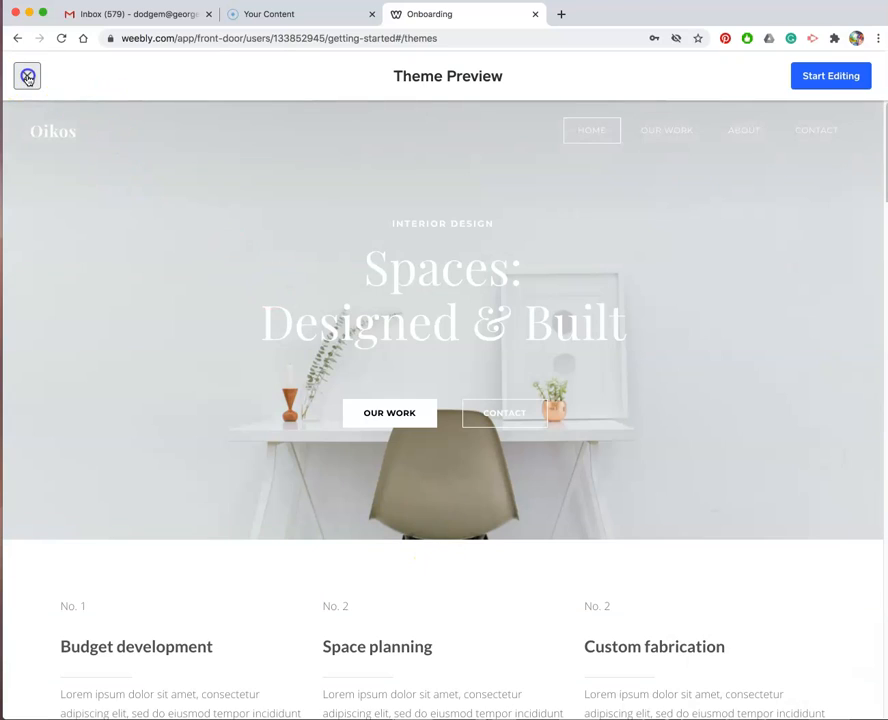
{"action": "scroll", "coordinate": [310, 366], "scroll_direction": "up", "scroll_amount": 5}
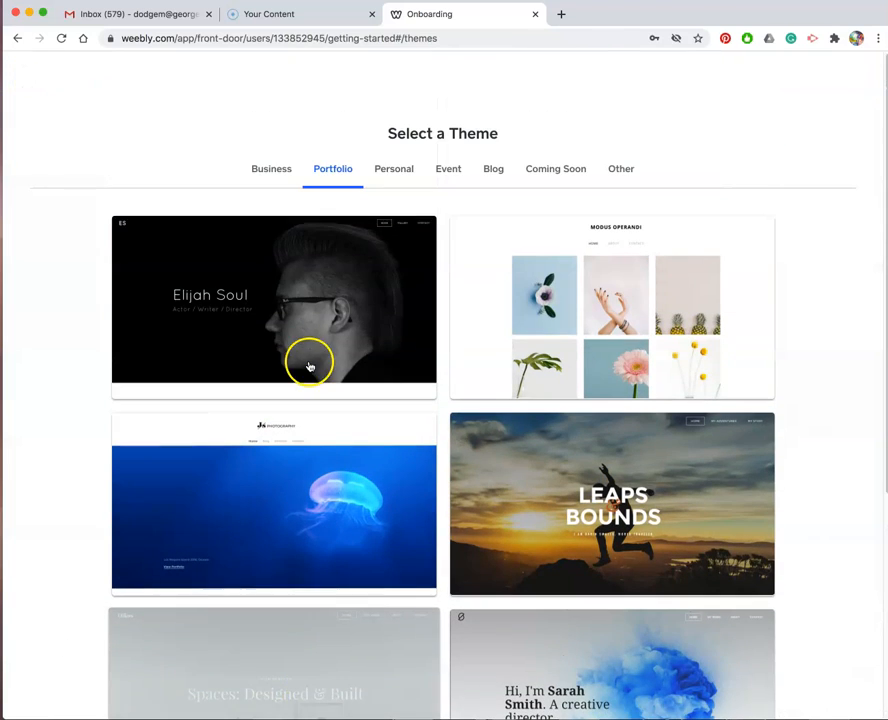
{"action": "left_click", "coordinate": [310, 356]}
{"action": "scroll", "coordinate": [312, 356], "scroll_direction": "down", "scroll_amount": 10}
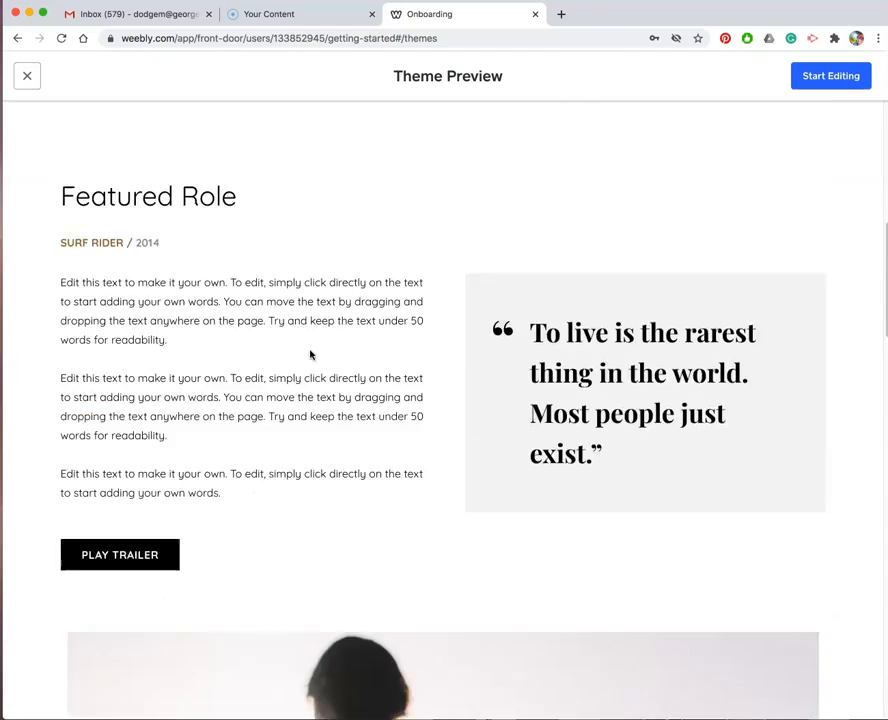
{"action": "scroll", "coordinate": [312, 356], "scroll_direction": "up", "scroll_amount": 10}
{"action": "left_click", "coordinate": [30, 73]}
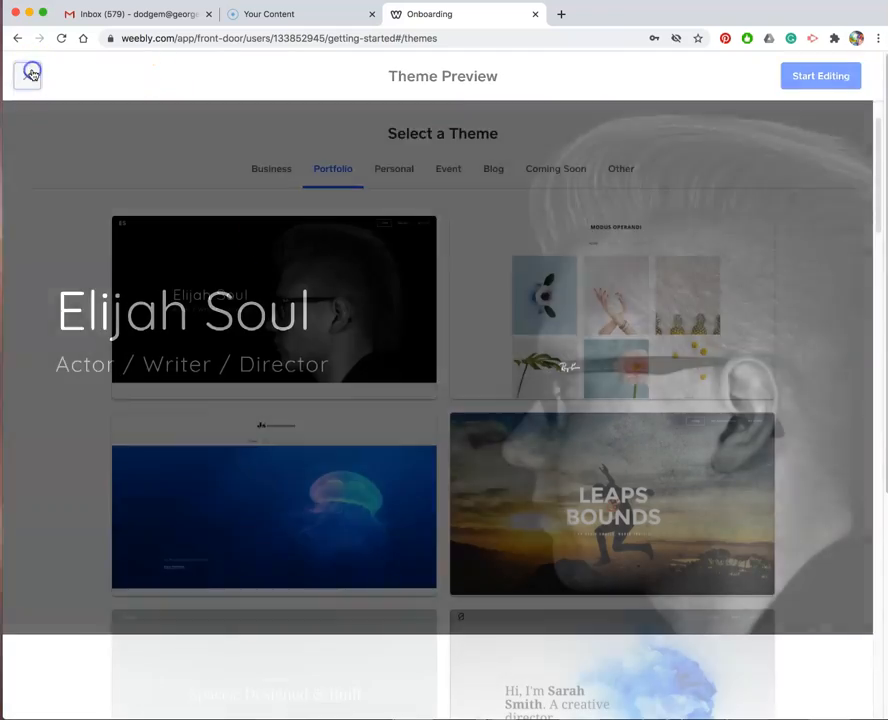
Preview the Modus Operandi theme and start editing with it.
{"action": "left_click", "coordinate": [600, 373]}
{"action": "scroll", "coordinate": [482, 472], "scroll_direction": "down", "scroll_amount": 10}
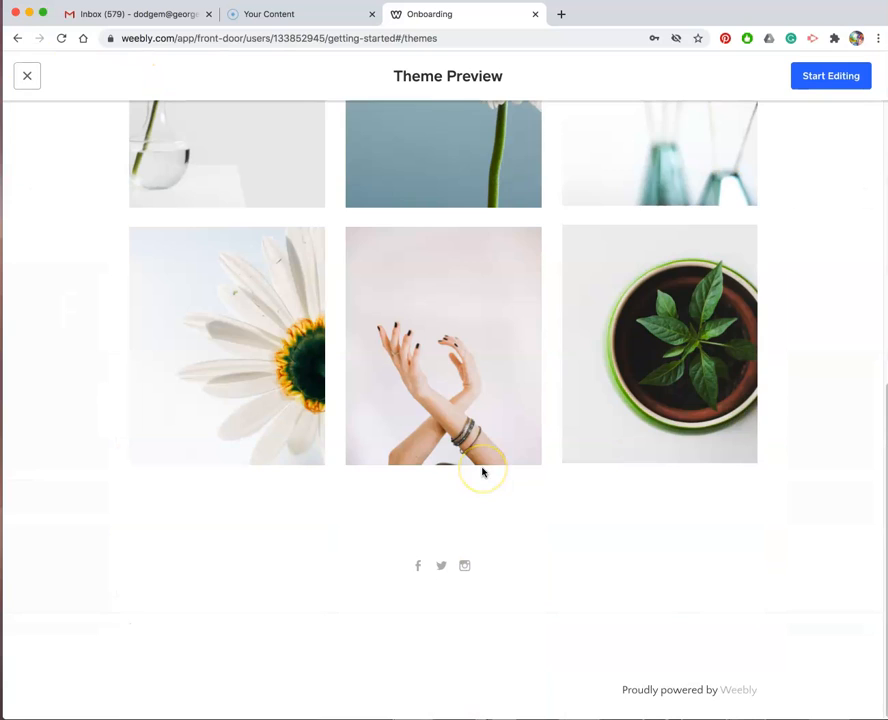
{"action": "scroll", "coordinate": [482, 472], "scroll_direction": "up", "scroll_amount": 9}
{"action": "scroll", "coordinate": [482, 472], "scroll_direction": "up", "scroll_amount": 2}
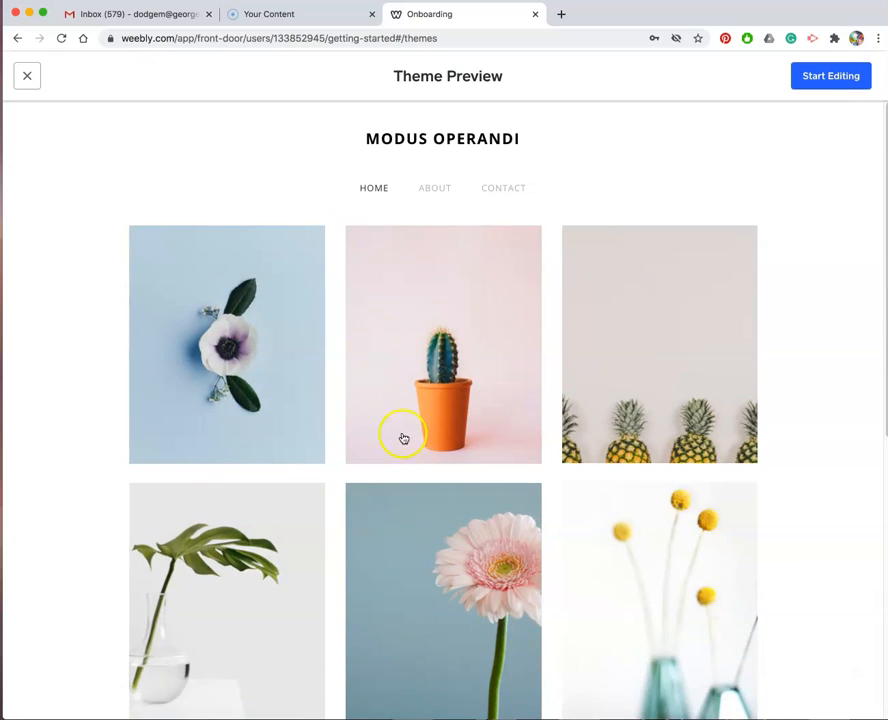
{"action": "scroll", "coordinate": [402, 436], "scroll_direction": "down", "scroll_amount": 10}
{"action": "scroll", "coordinate": [404, 438], "scroll_direction": "up", "scroll_amount": 10}
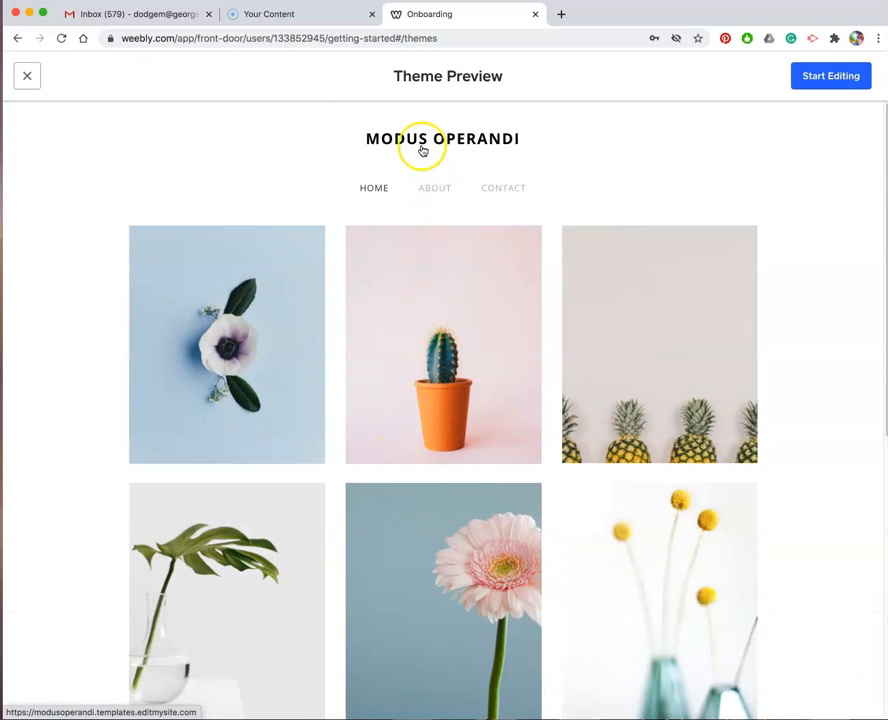
{"action": "left_click", "coordinate": [831, 79]}
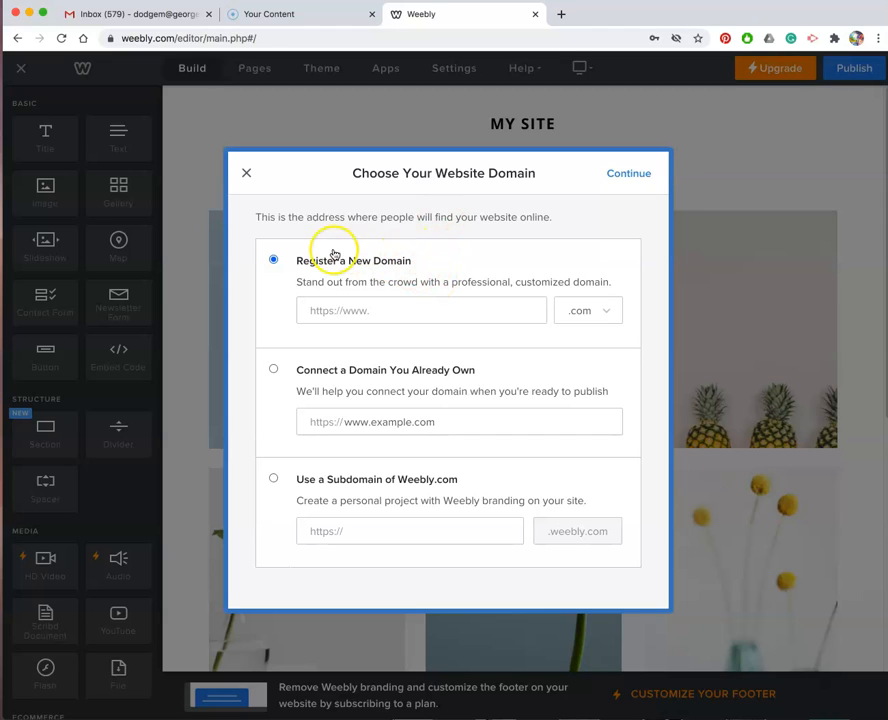
Set the website domain to the Weebly.com subdomain artsymartsy12 and continue.
{"action": "left_click", "coordinate": [273, 478]}
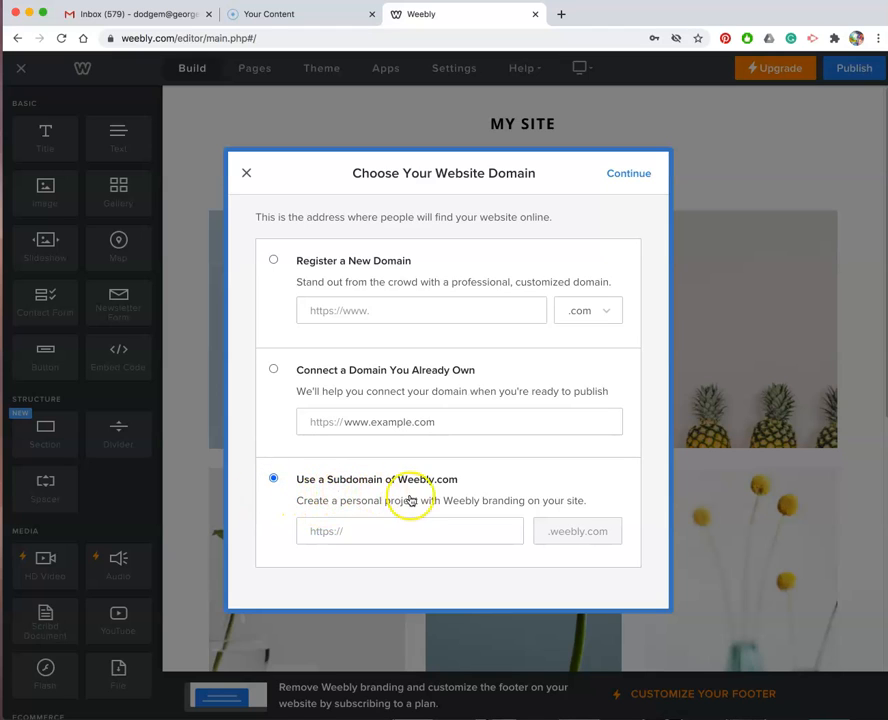
{"action": "left_click", "coordinate": [375, 533]}
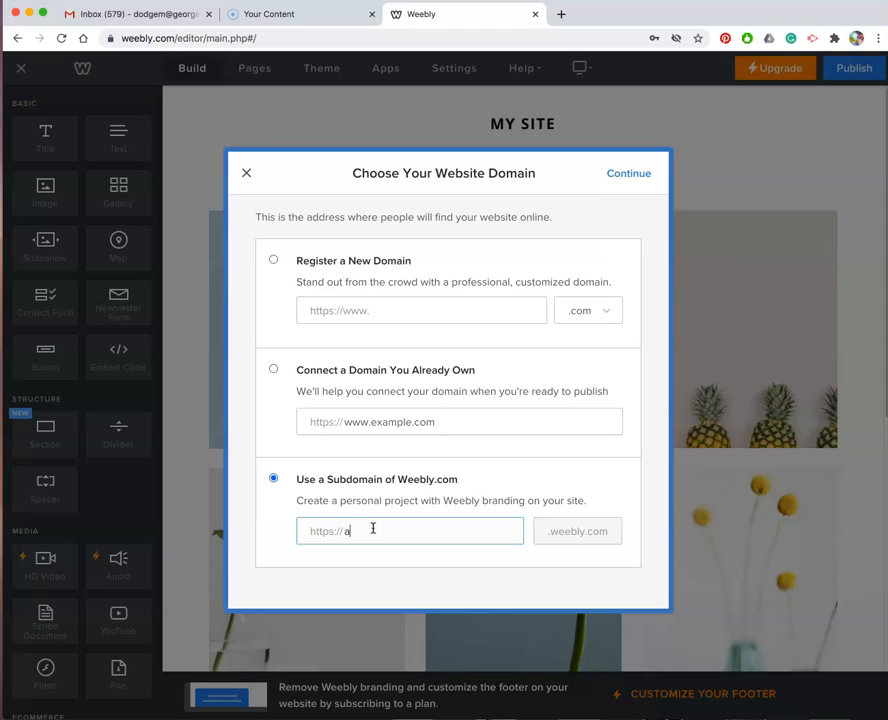
{"action": "type", "text": "tsymartsy"}
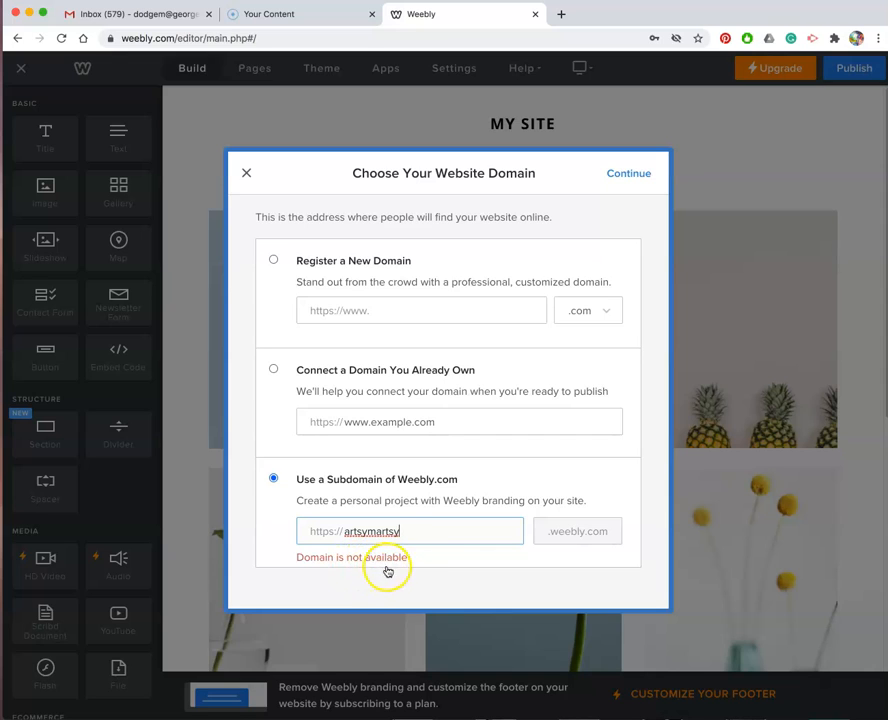
{"action": "left_click", "coordinate": [410, 531]}
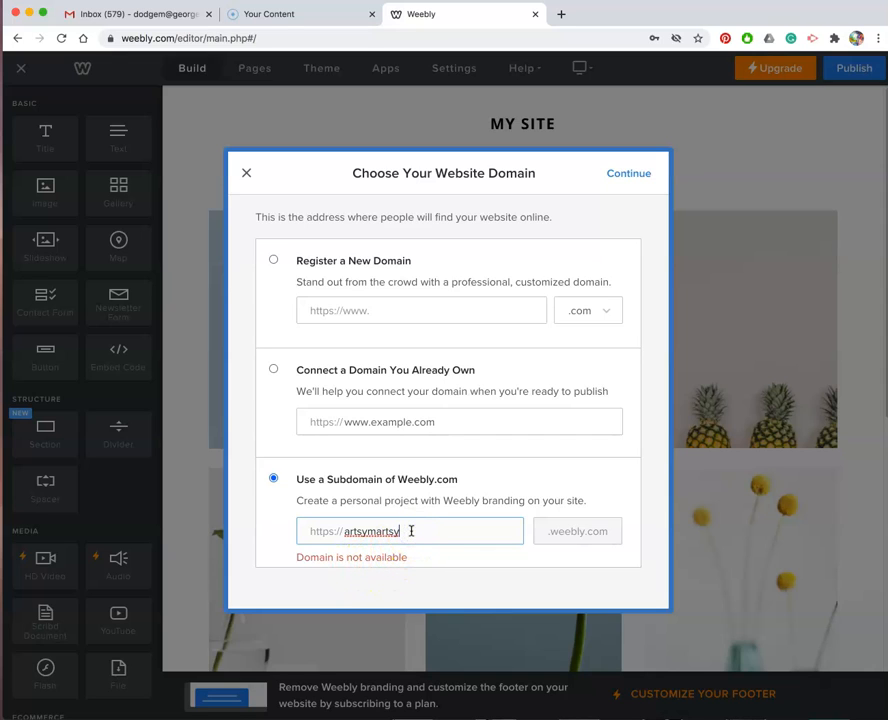
{"action": "type", "text": "1"}
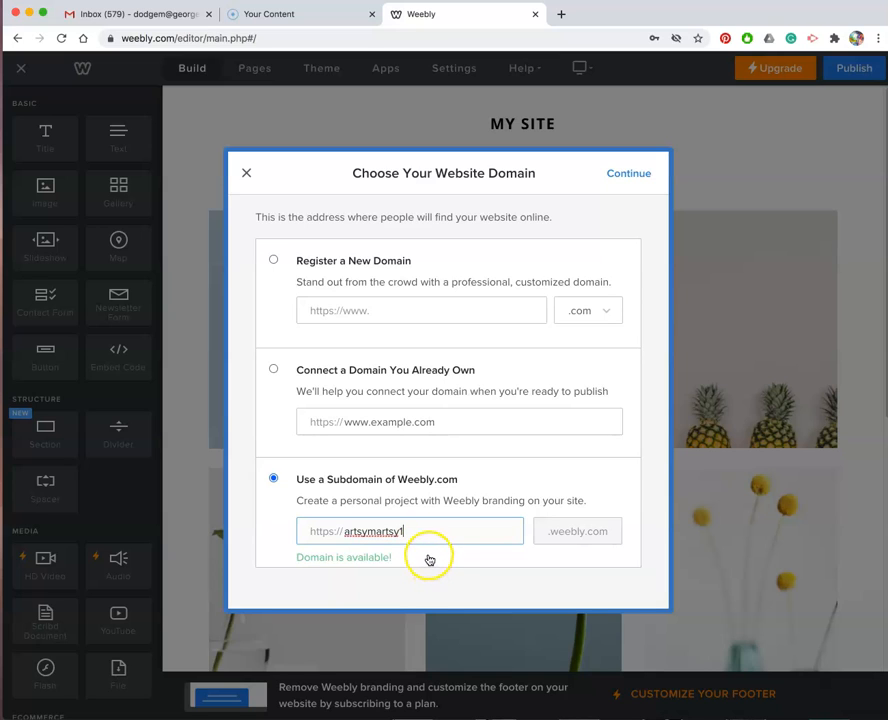
{"action": "left_click", "coordinate": [413, 531]}
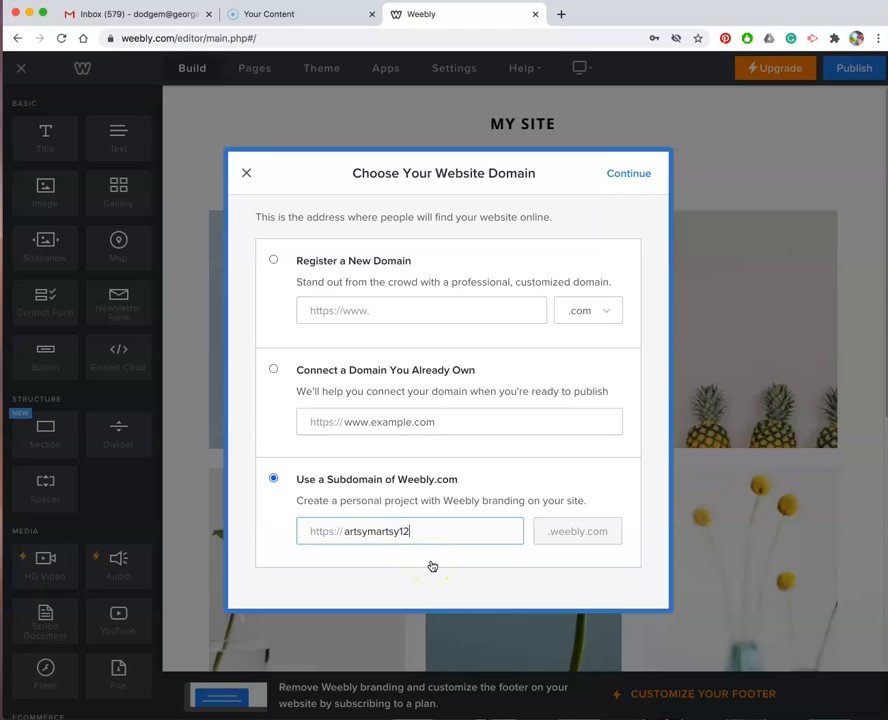
{"action": "left_click", "coordinate": [457, 540]}
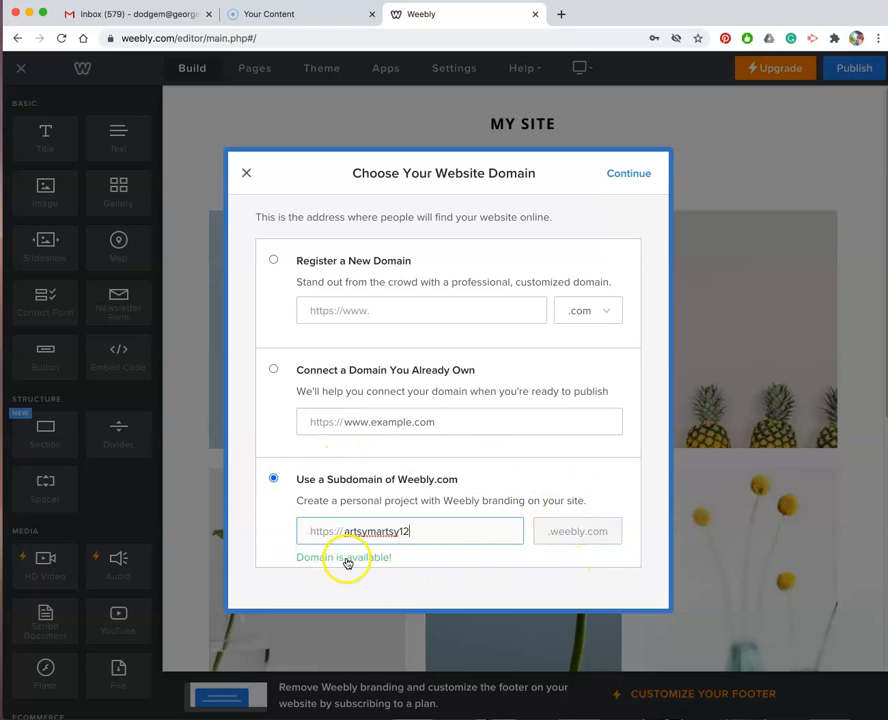
{"action": "left_click", "coordinate": [641, 175]}
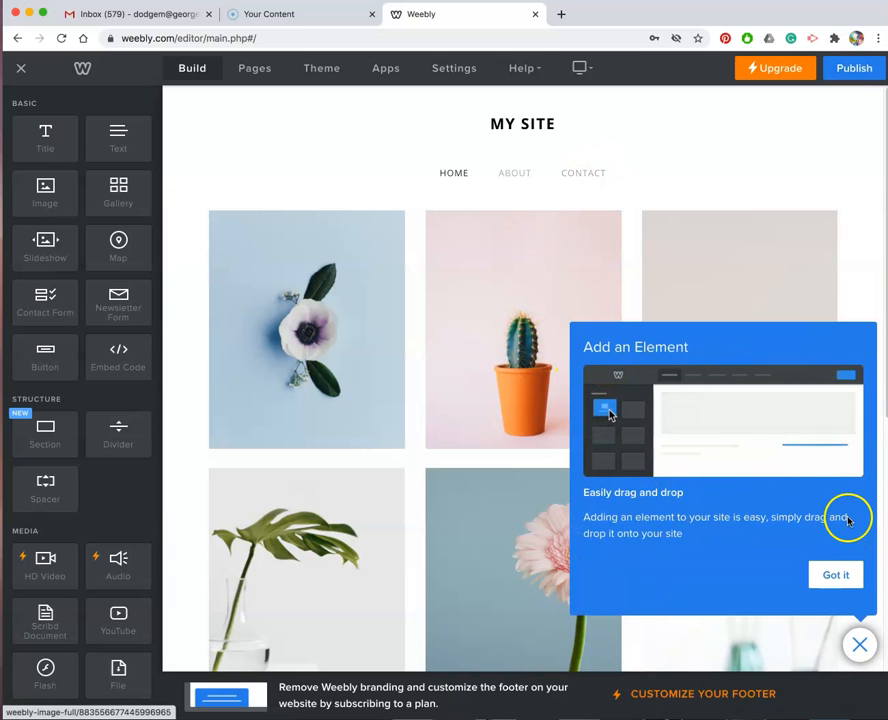
Dismiss the Add an Element tip.
{"action": "left_click", "coordinate": [850, 578]}
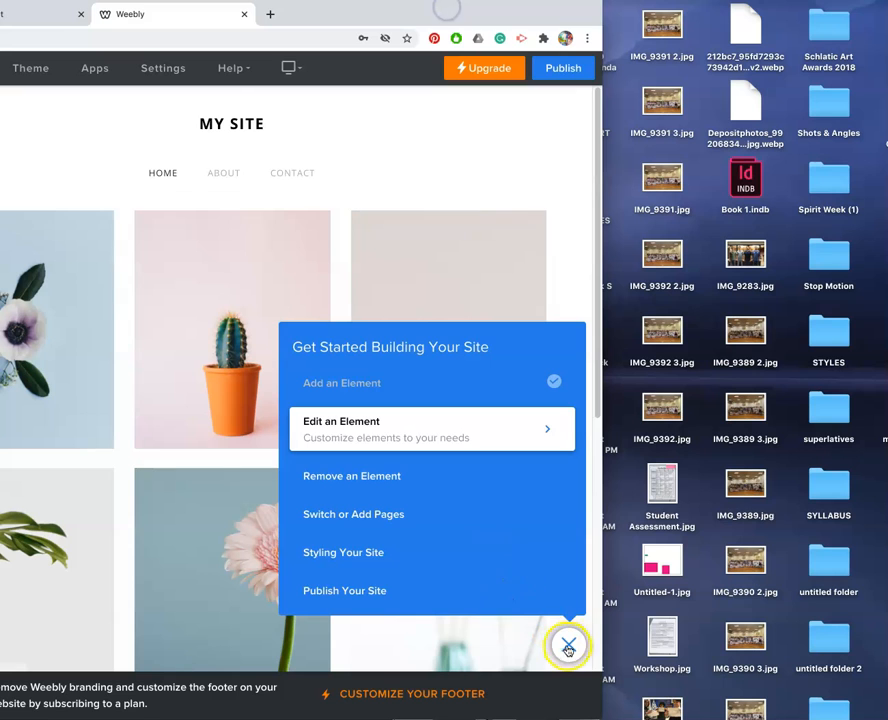
Dismiss the Get Started Building Your Site checklist.
{"action": "left_click", "coordinate": [567, 647]}
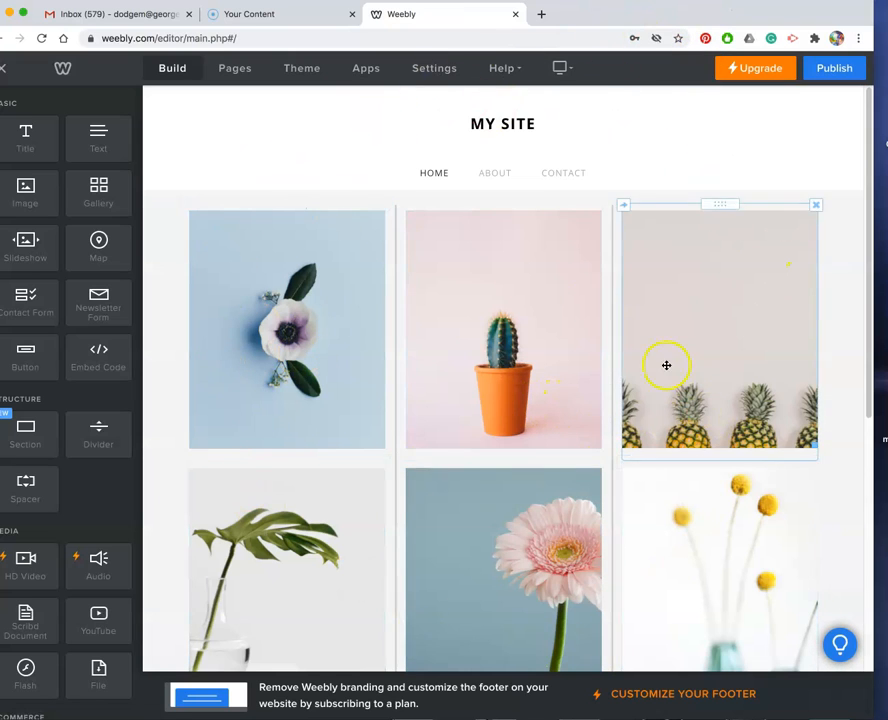
{"action": "left_click", "coordinate": [501, 126]}
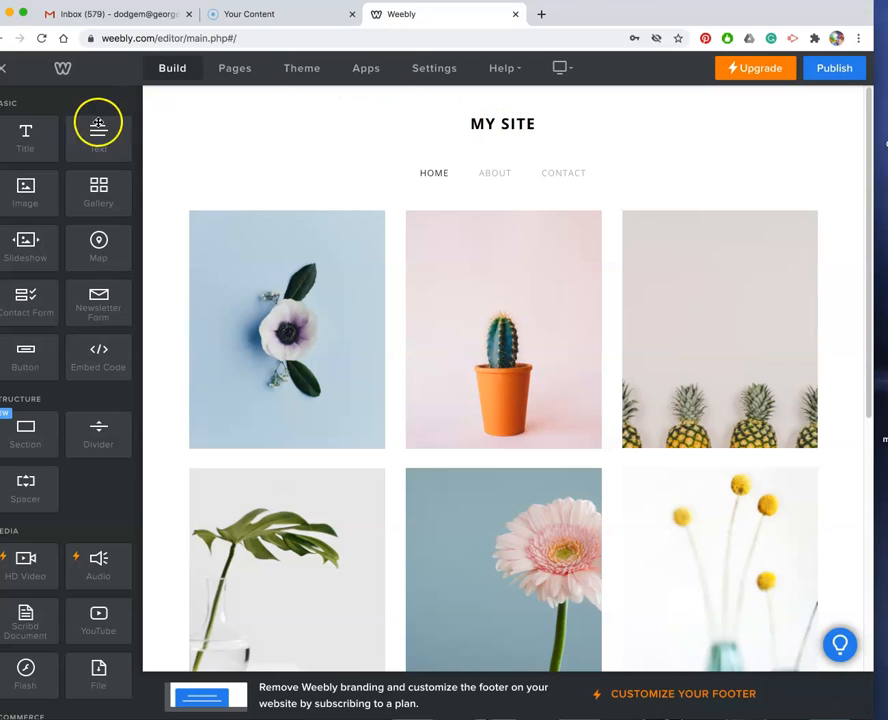
{"action": "left_click_drag", "start_coordinate": [645, 9], "coordinate": [669, 11]}
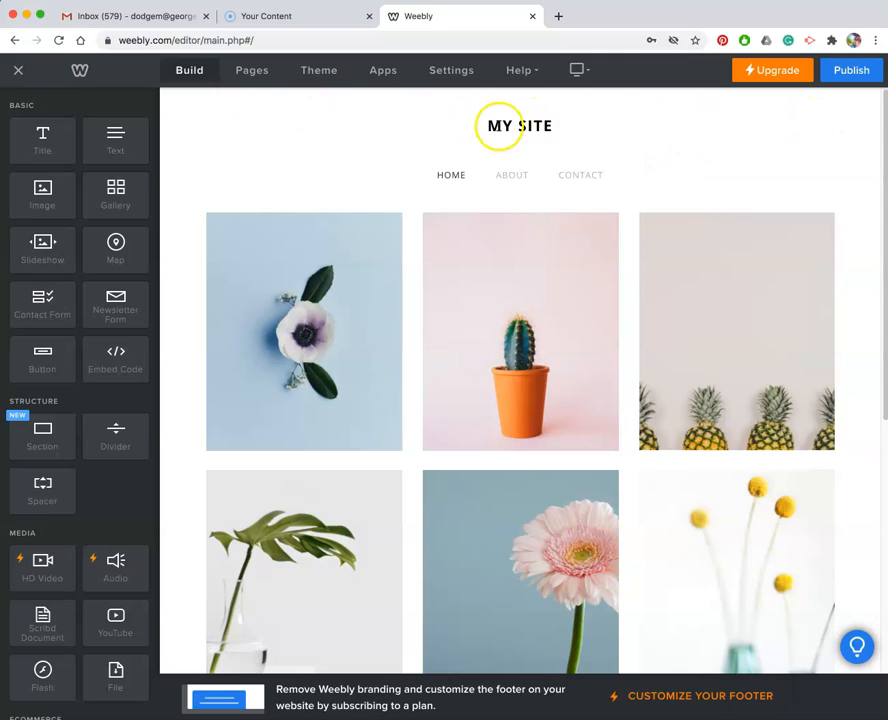
Replace the MY SITE title with the site owner's full name in capitals.
{"action": "mouse_move", "coordinate": [522, 127]}
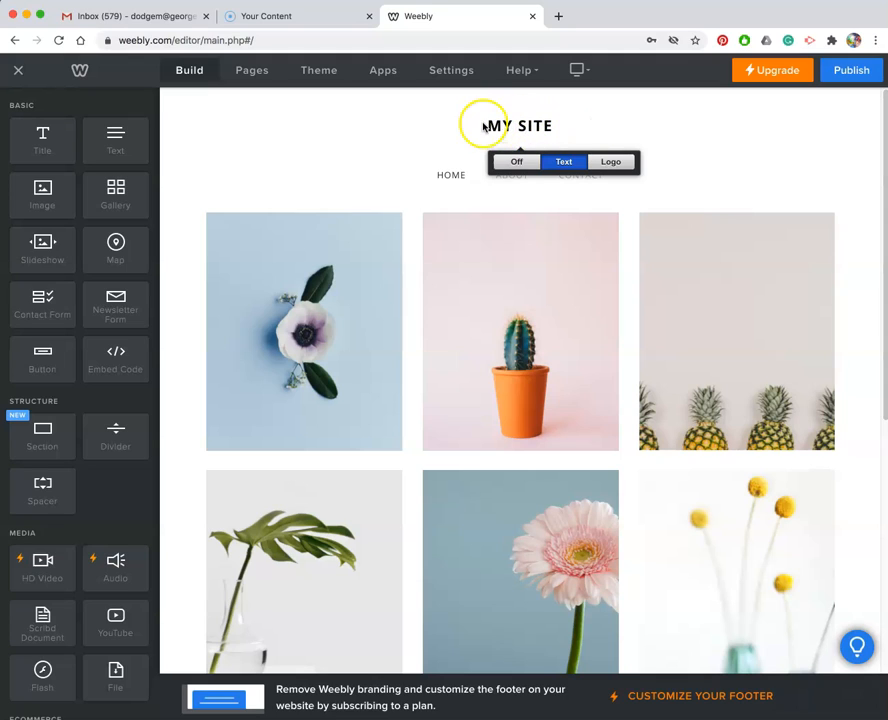
{"action": "left_click_drag", "start_coordinate": [484, 127], "coordinate": [576, 133]}
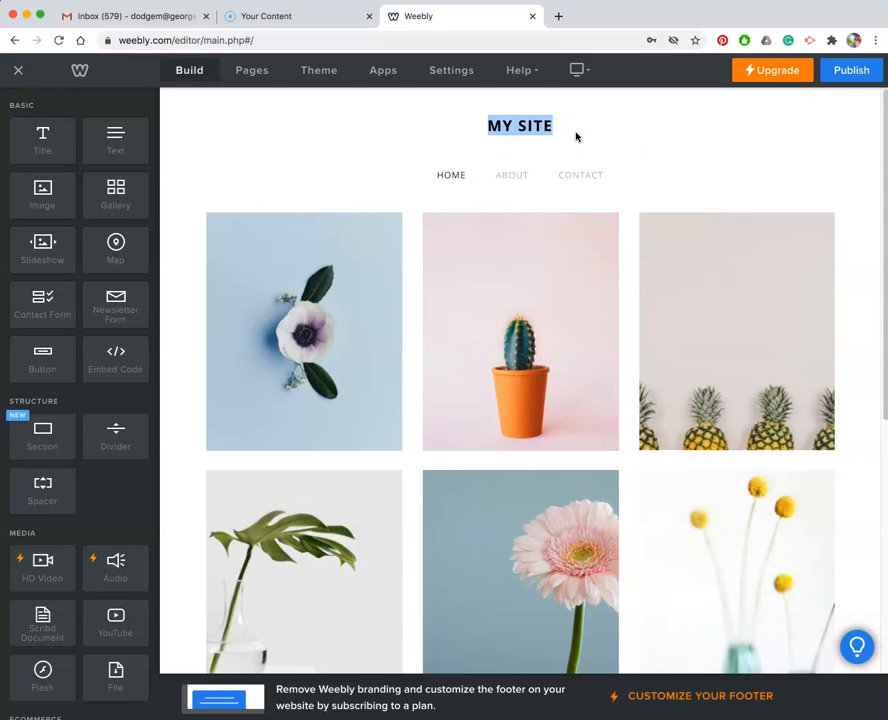
{"action": "type", "text": "MS"}
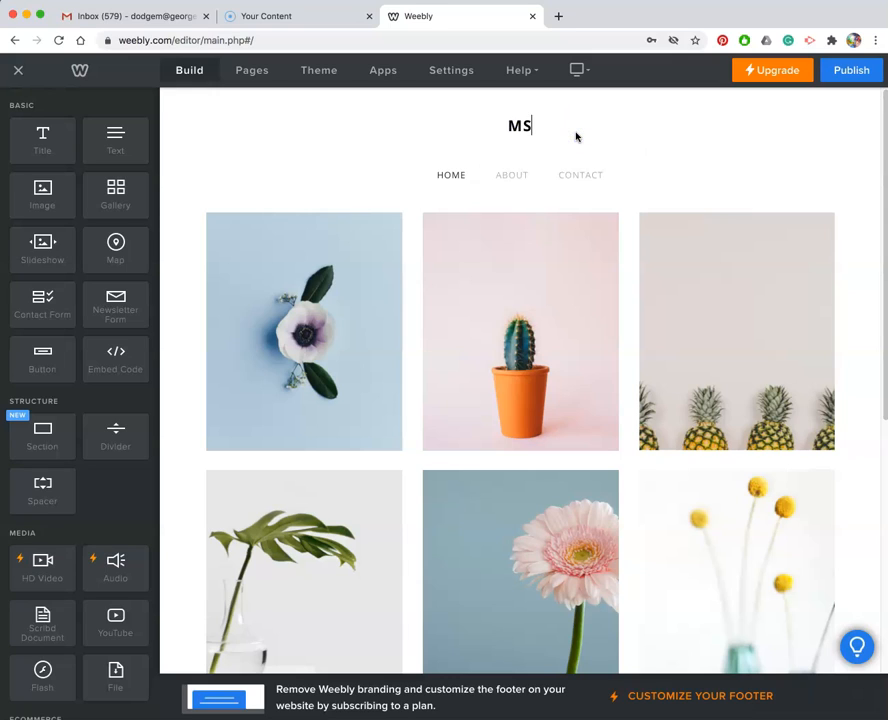
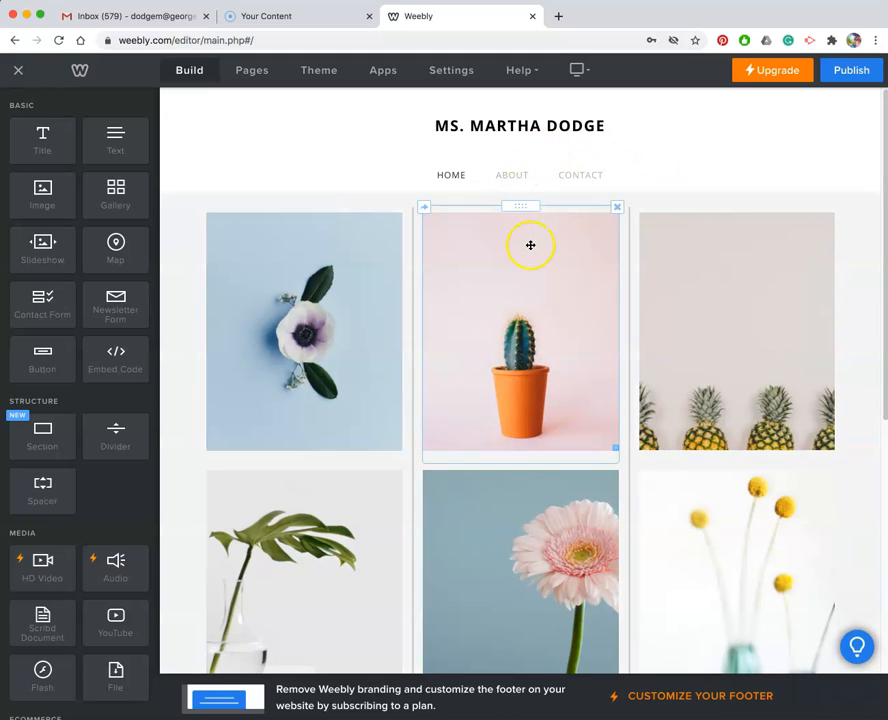
{"action": "scroll", "coordinate": [530, 244], "scroll_direction": "down", "scroll_amount": 5}
{"action": "scroll", "coordinate": [530, 244], "scroll_direction": "up", "scroll_amount": 5}
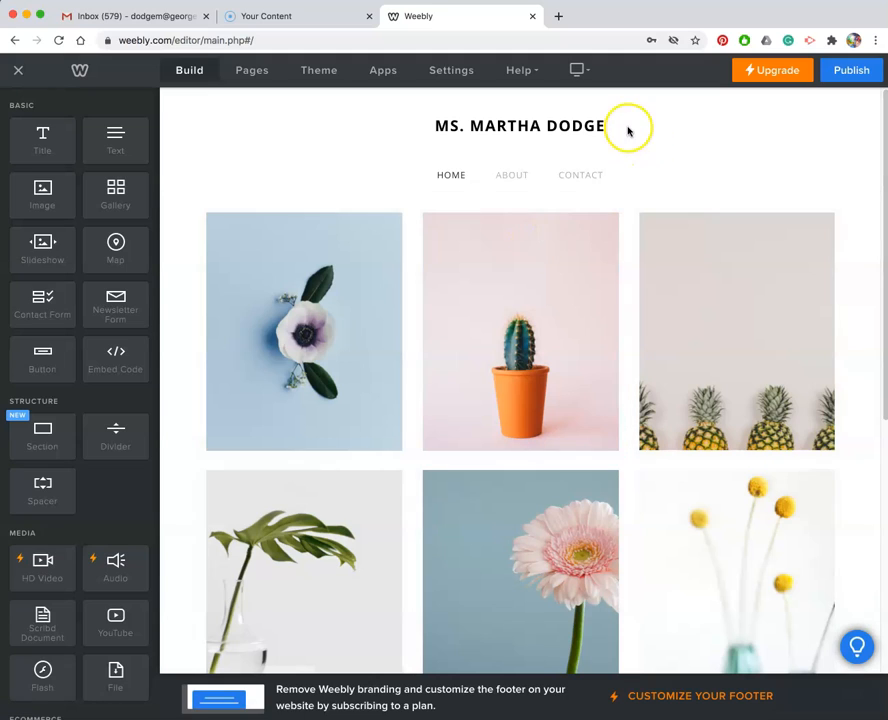
{"action": "left_click", "coordinate": [304, 132]}
{"action": "left_click", "coordinate": [598, 167]}
{"action": "left_click", "coordinate": [513, 135]}
{"action": "left_click", "coordinate": [663, 111]}
{"action": "left_click", "coordinate": [514, 137]}
{"action": "left_click", "coordinate": [447, 208]}
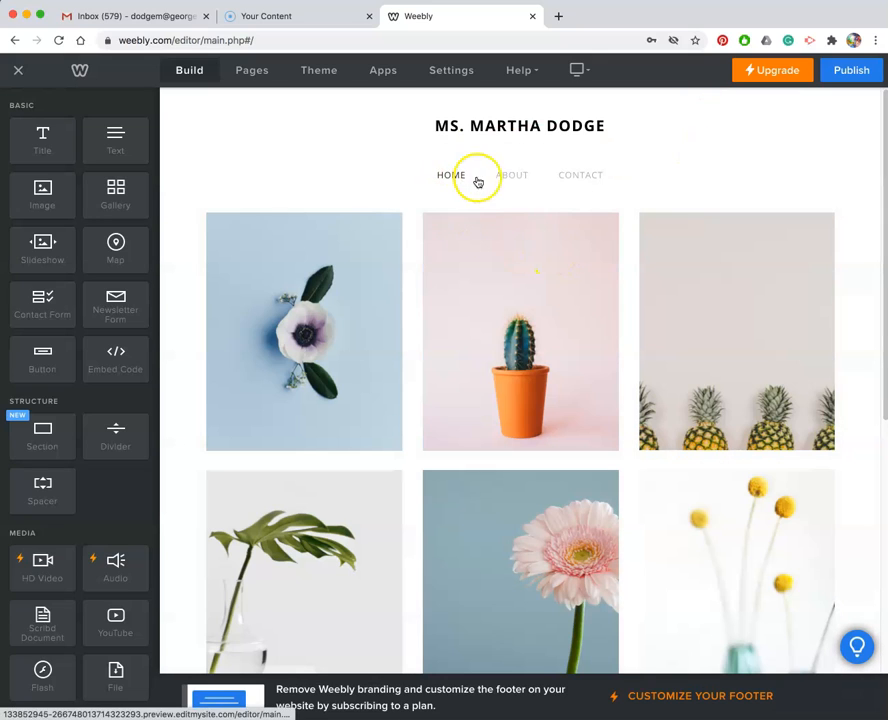
{"action": "left_click", "coordinate": [558, 126]}
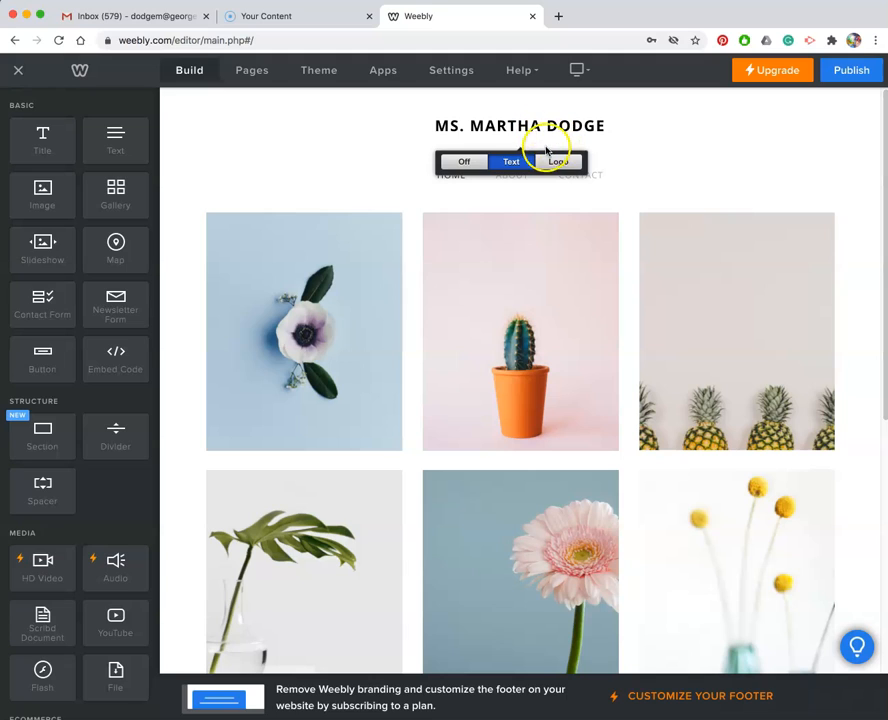
{"action": "left_click", "coordinate": [414, 152]}
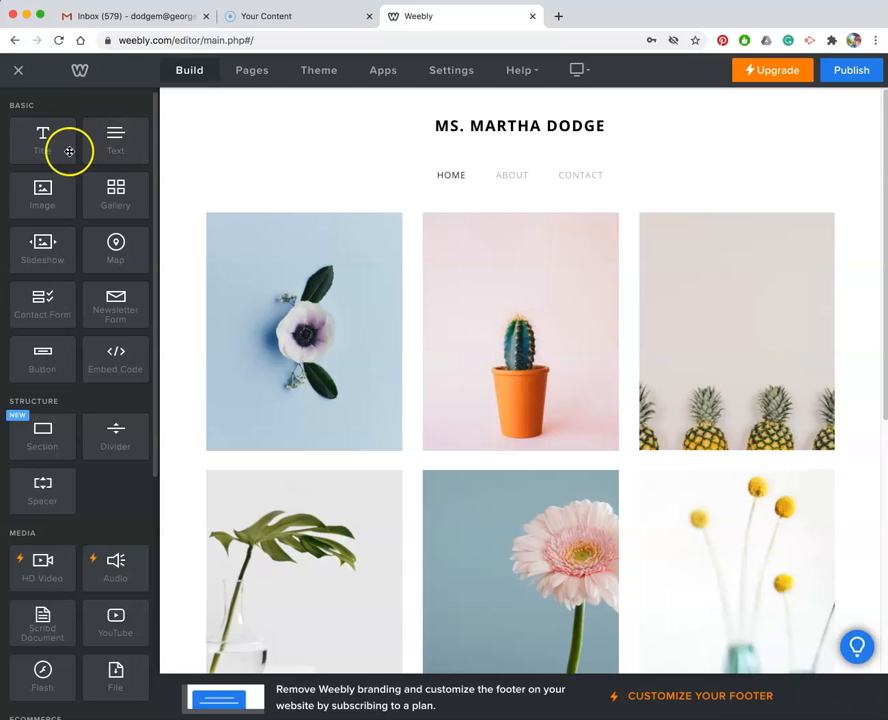
Add a Title element below the home page navigation and set its text to Creative Apps.
{"action": "left_click_drag", "start_coordinate": [40, 143], "coordinate": [452, 192]}
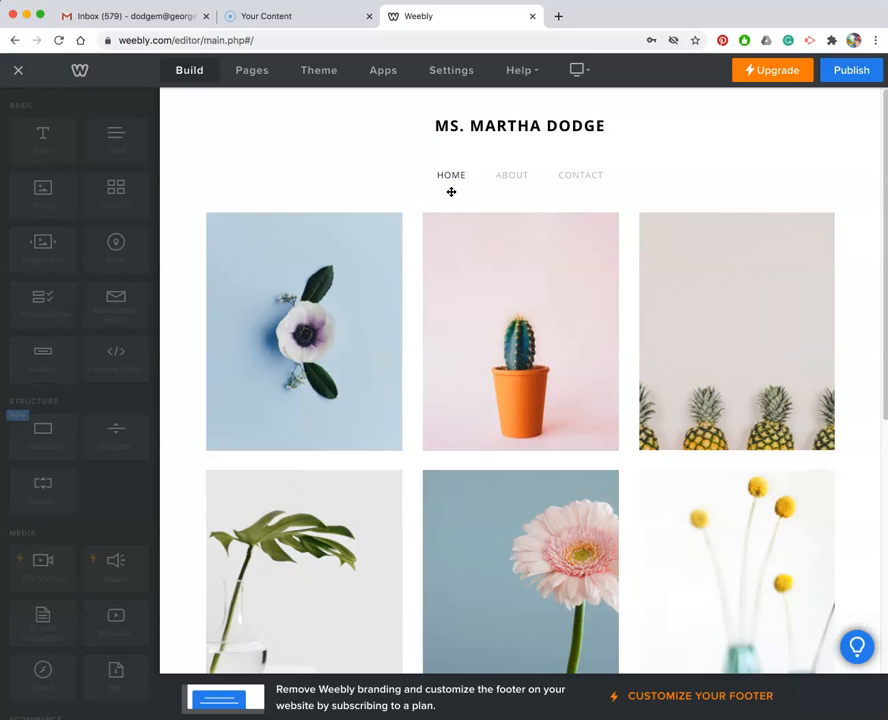
{"action": "left_click", "coordinate": [349, 220]}
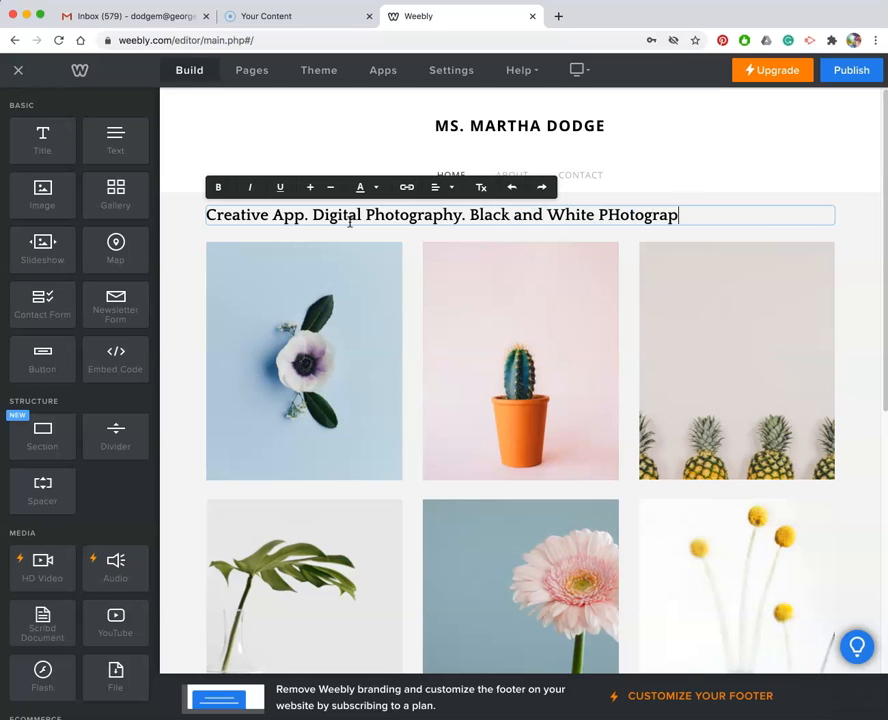
{"action": "left_click", "coordinate": [612, 215]}
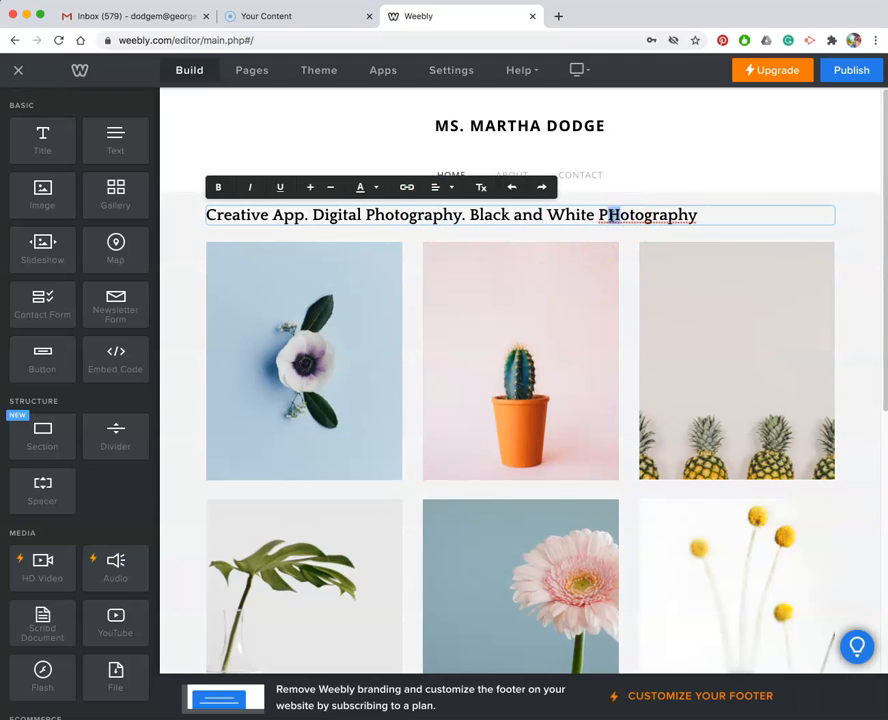
{"action": "type", "text": "h"}
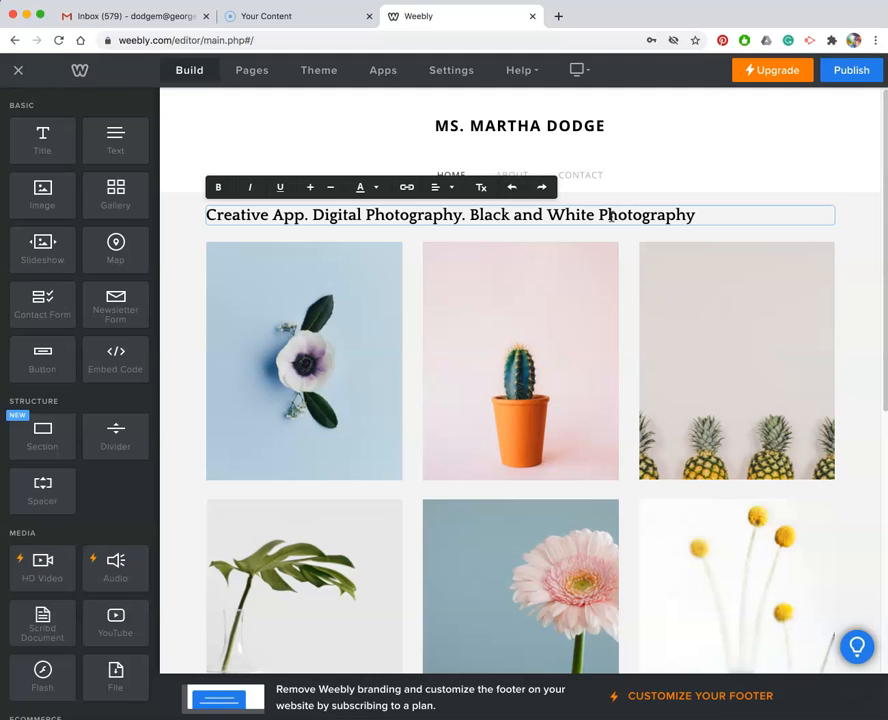
{"action": "left_click_drag", "start_coordinate": [704, 215], "coordinate": [318, 215]}
{"action": "key", "text": "BackSpace"}
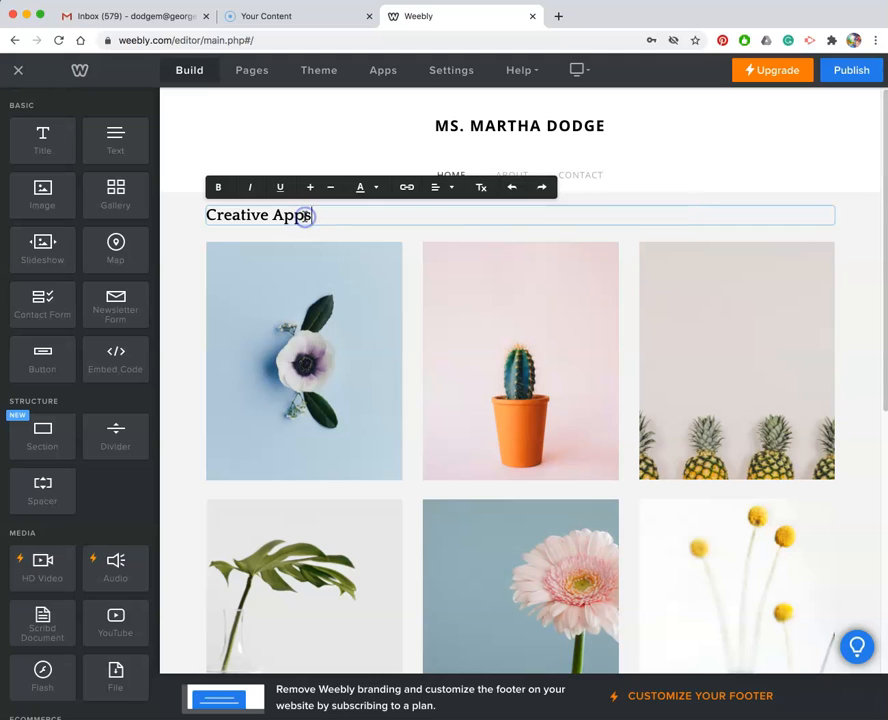
{"action": "key", "text": "Return"}
{"action": "left_click", "coordinate": [285, 129]}
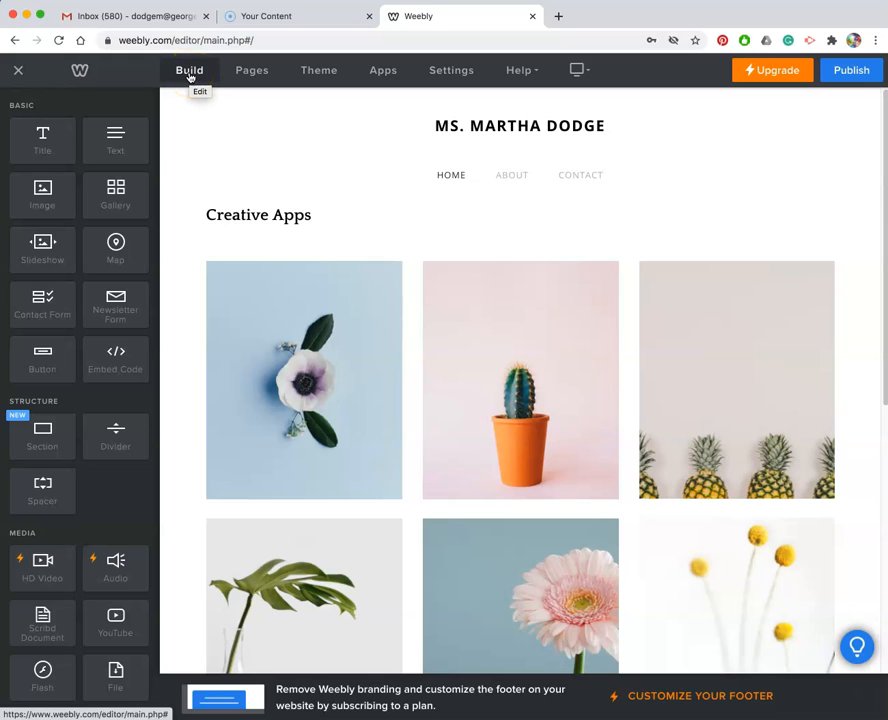
Delete the About page.
{"action": "left_click_drag", "start_coordinate": [256, 74], "coordinate": [259, 76]}
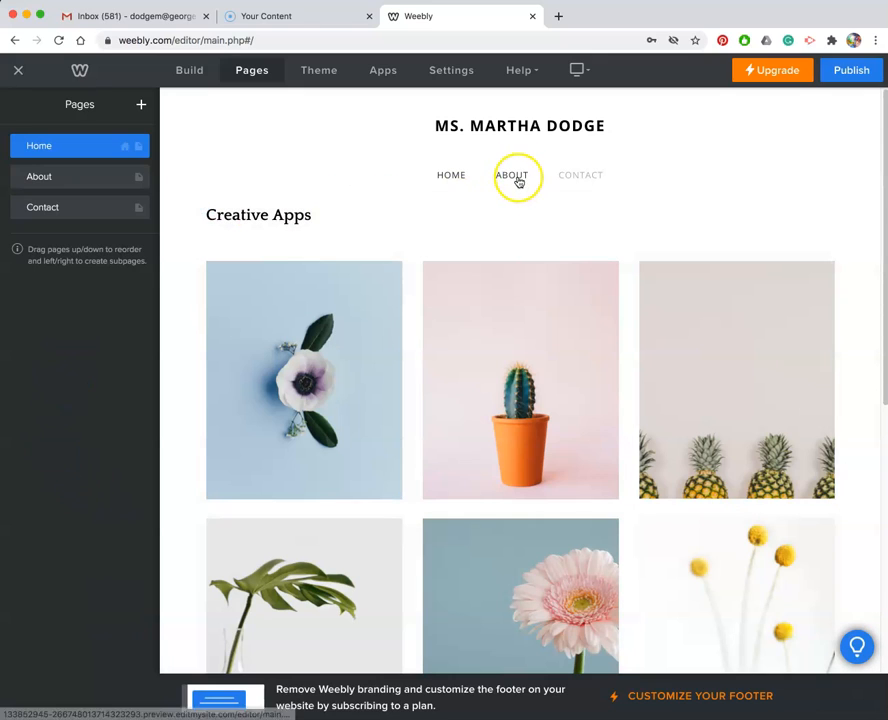
{"action": "left_click", "coordinate": [54, 175]}
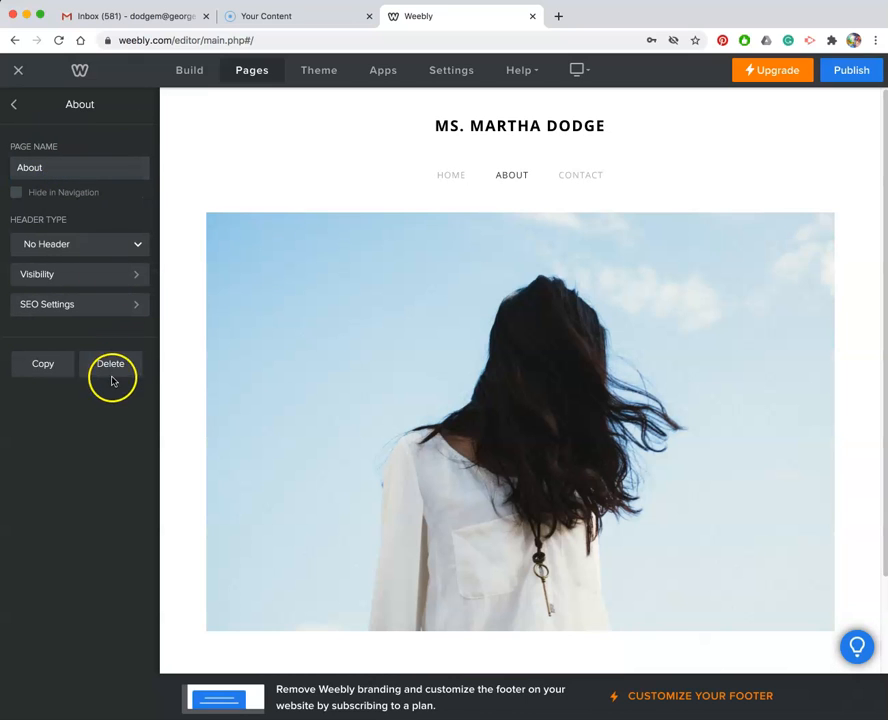
{"action": "left_click", "coordinate": [110, 364]}
{"action": "left_click", "coordinate": [511, 410]}
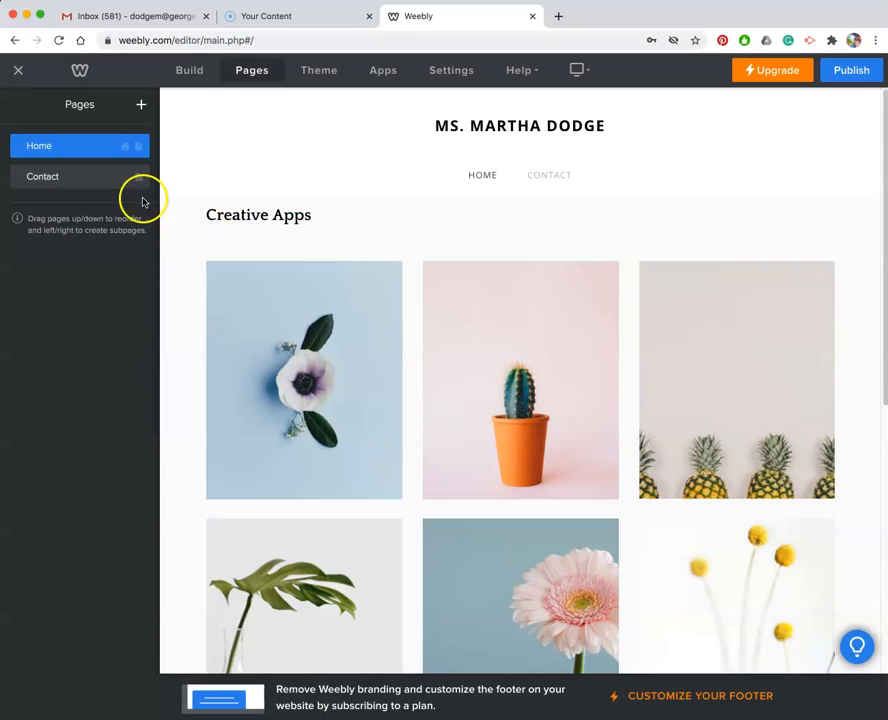
Delete the Contact page.
{"action": "left_click", "coordinate": [88, 179]}
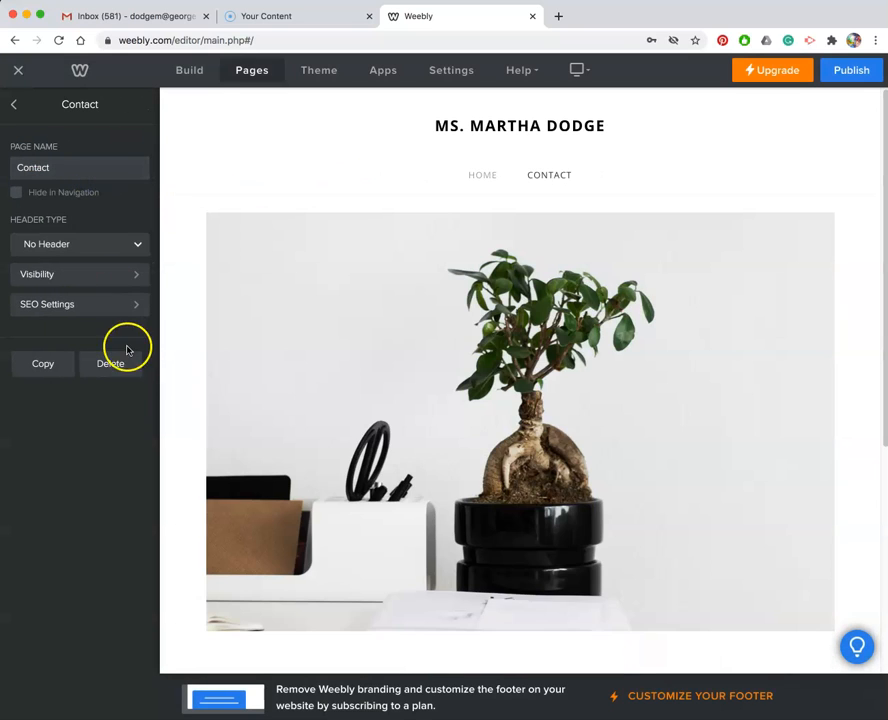
{"action": "left_click", "coordinate": [118, 365]}
{"action": "left_click", "coordinate": [510, 410]}
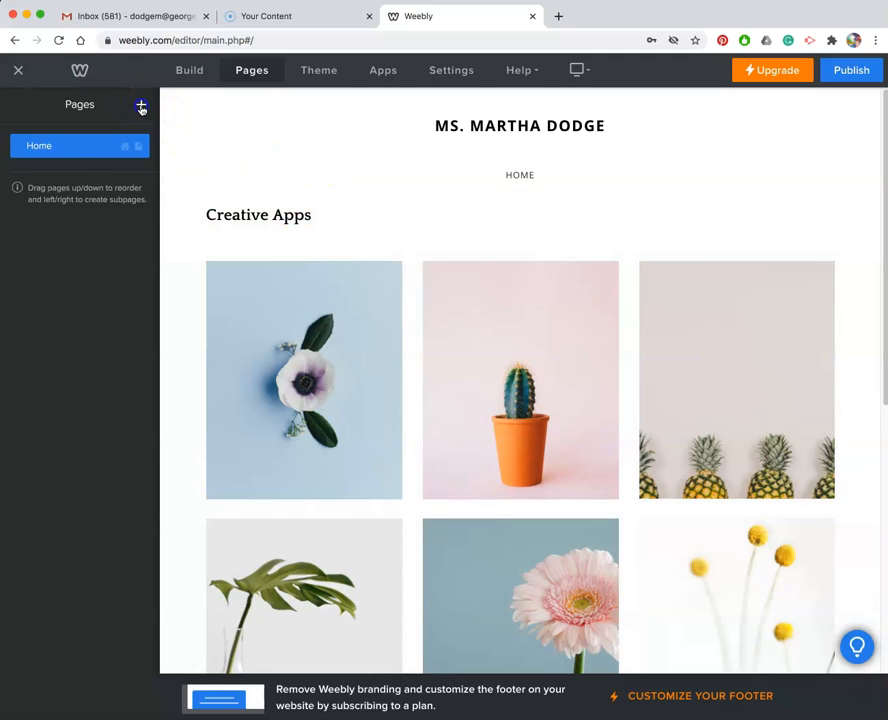
Add a standard page named First Project, keeping the Header header type.
{"action": "left_click", "coordinate": [141, 106]}
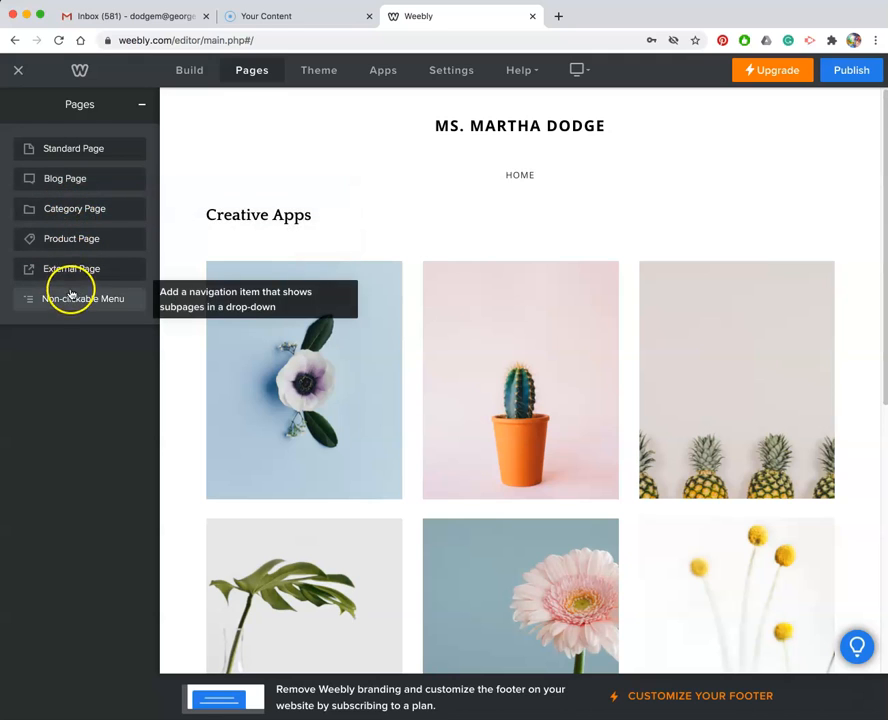
{"action": "left_click", "coordinate": [74, 150]}
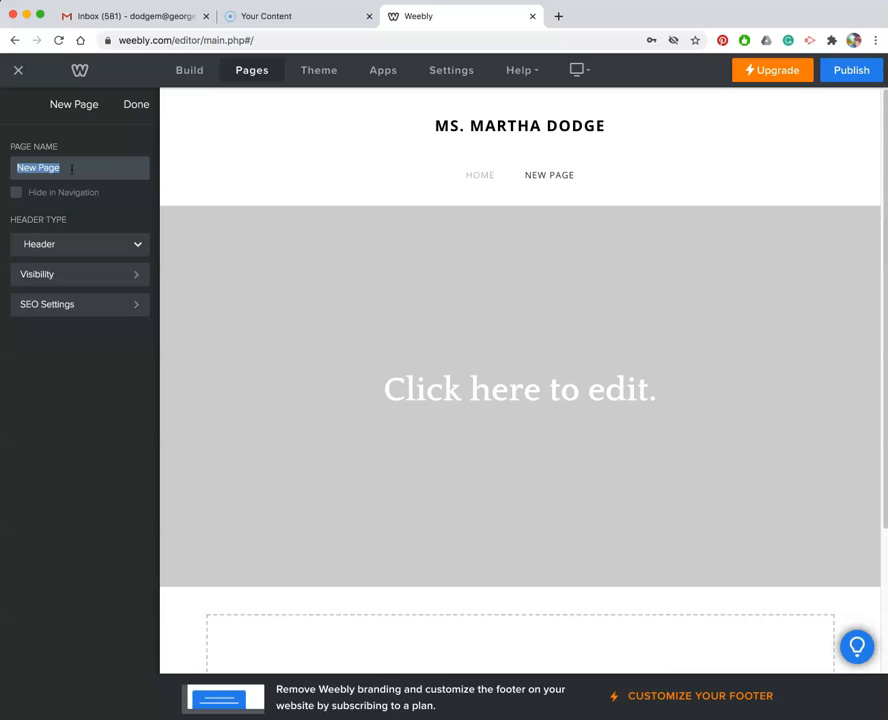
{"action": "type", "text": "First PRoject"}
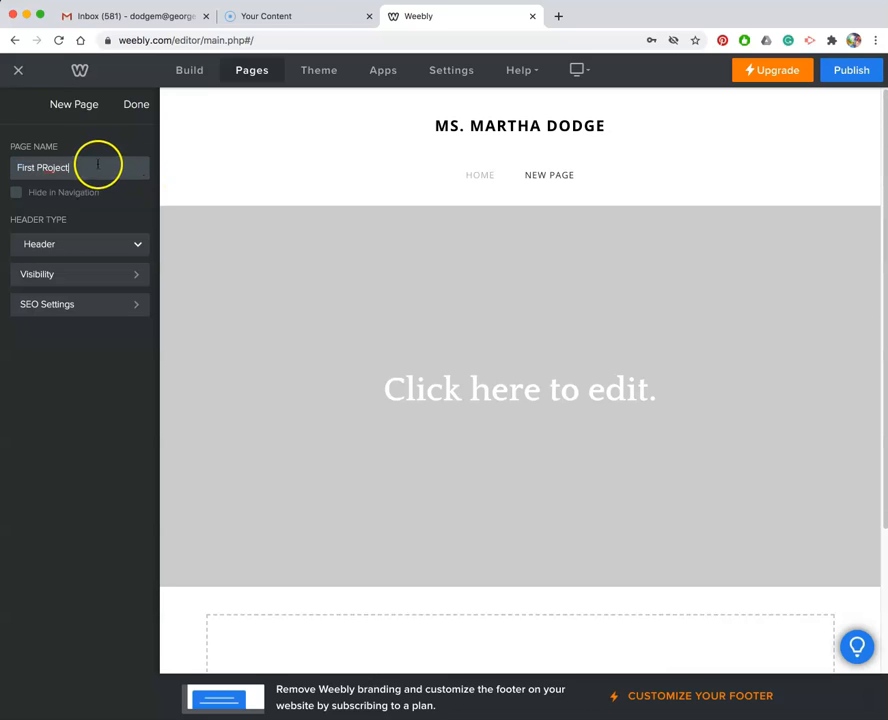
{"action": "left_click", "coordinate": [44, 168]}
{"action": "left_click", "coordinate": [46, 168]}
{"action": "left_click", "coordinate": [89, 145]}
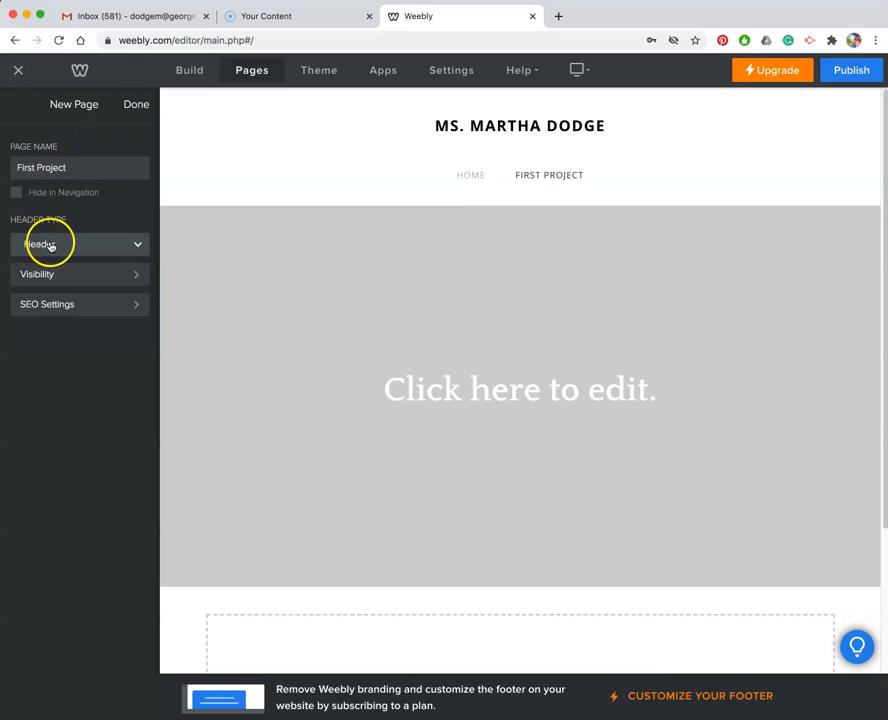
{"action": "left_click", "coordinate": [108, 245]}
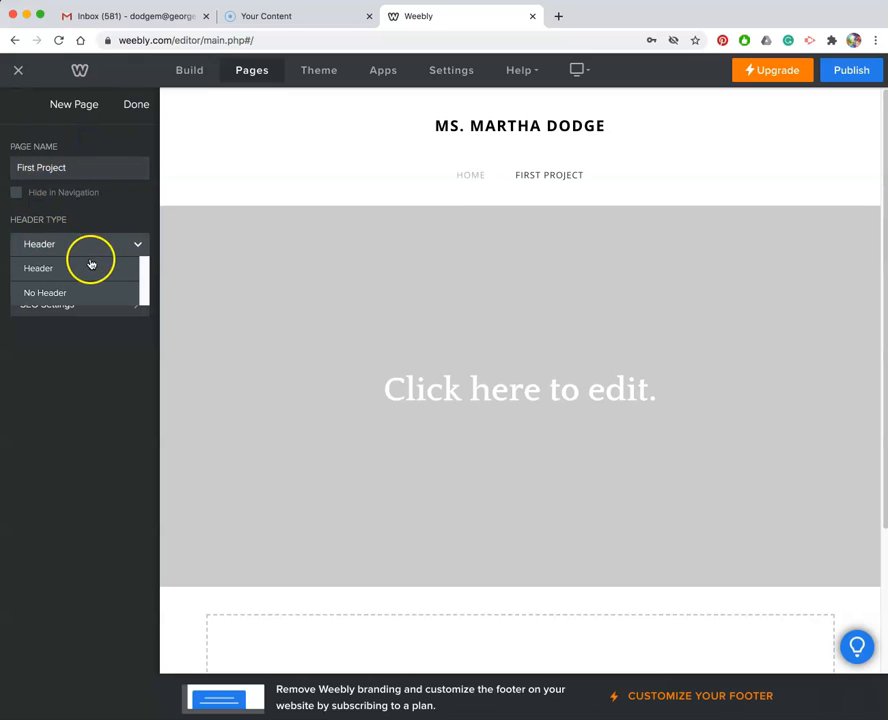
{"action": "left_click", "coordinate": [87, 232]}
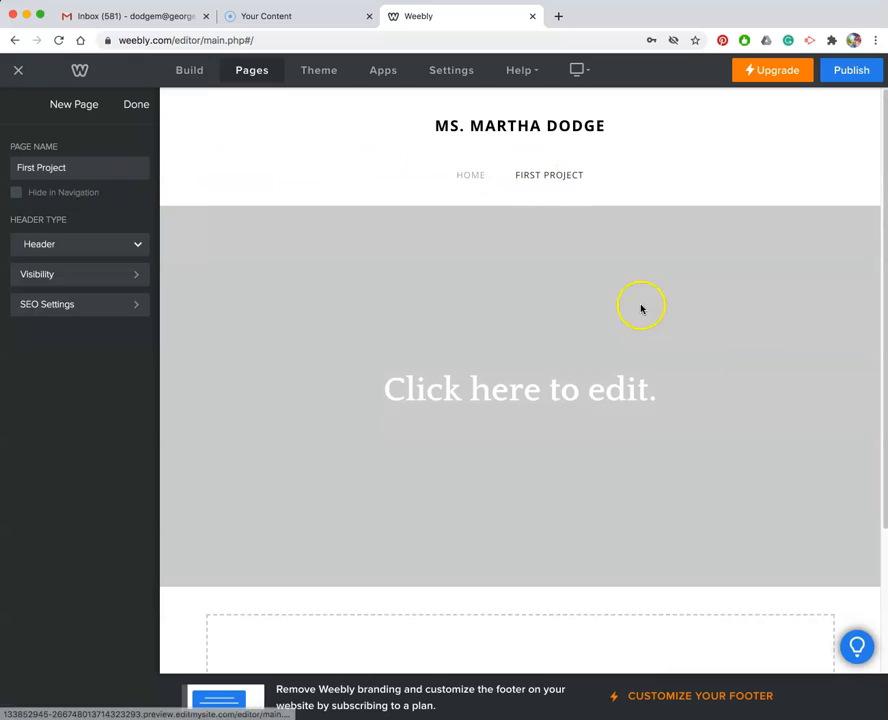
Replace the placeholder header text on the new page with First Project and finish the page settings.
{"action": "left_click", "coordinate": [612, 400]}
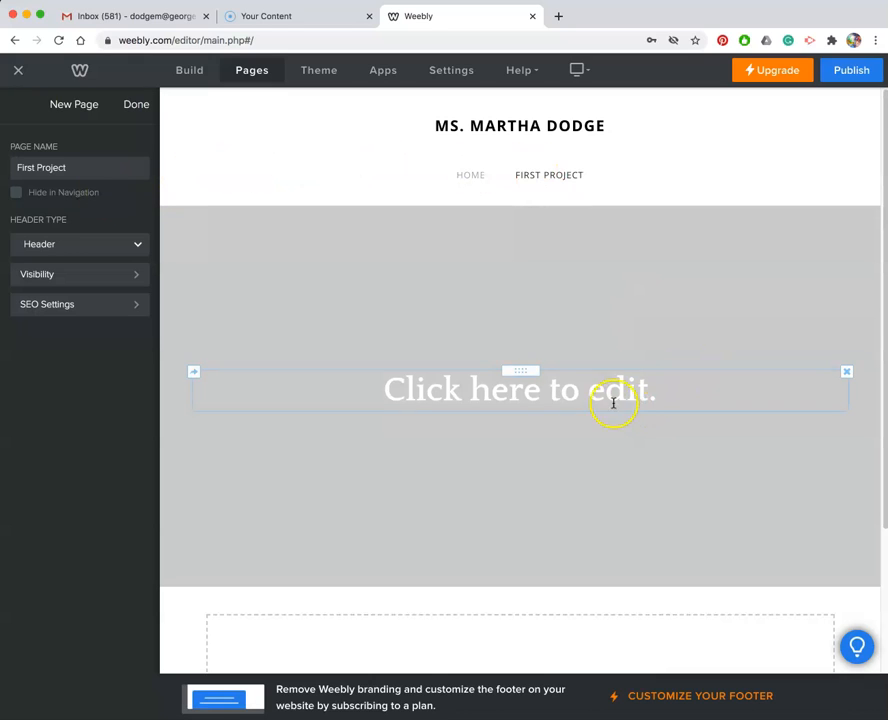
{"action": "left_click", "coordinate": [401, 391]}
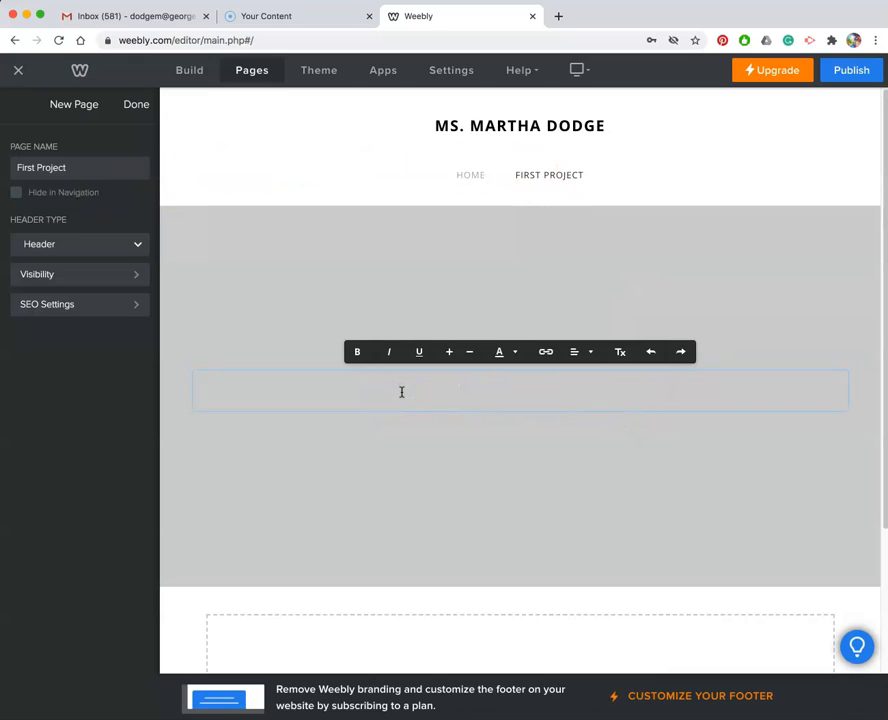
{"action": "type", "text": "First"}
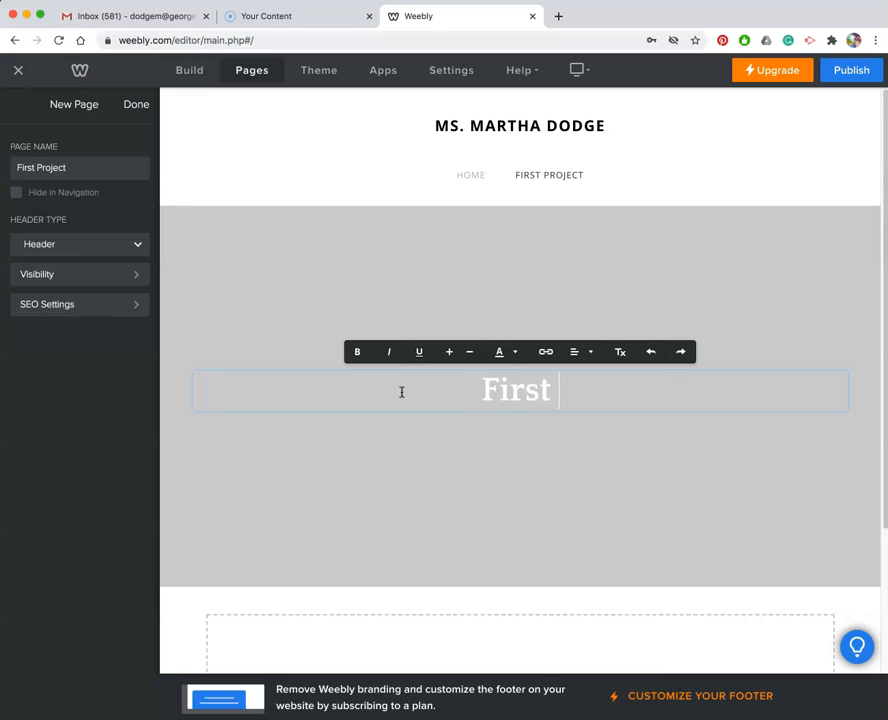
{"action": "type", "text": " Project"}
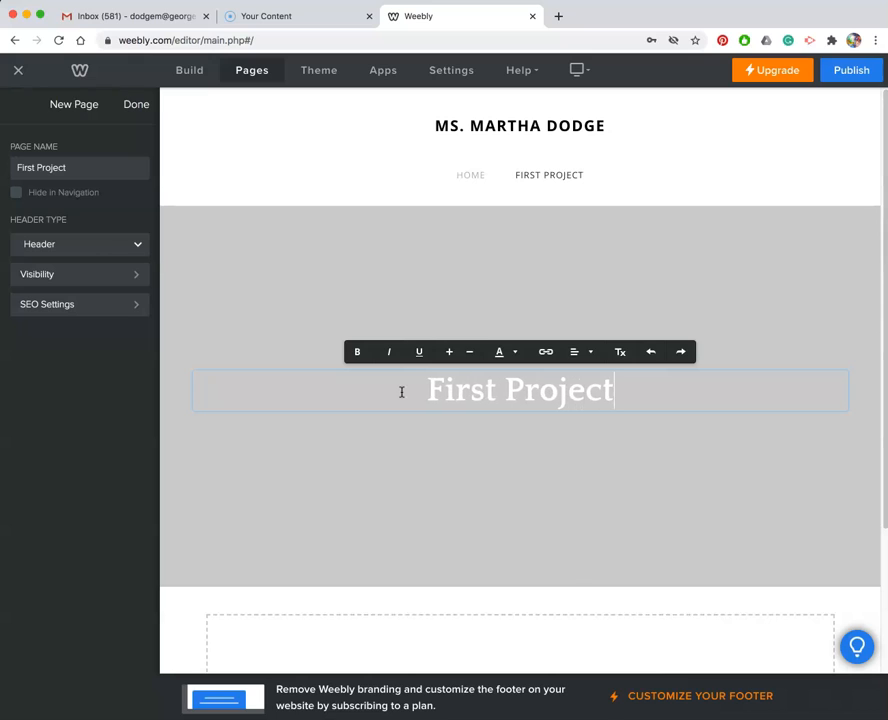
{"action": "left_click", "coordinate": [137, 105]}
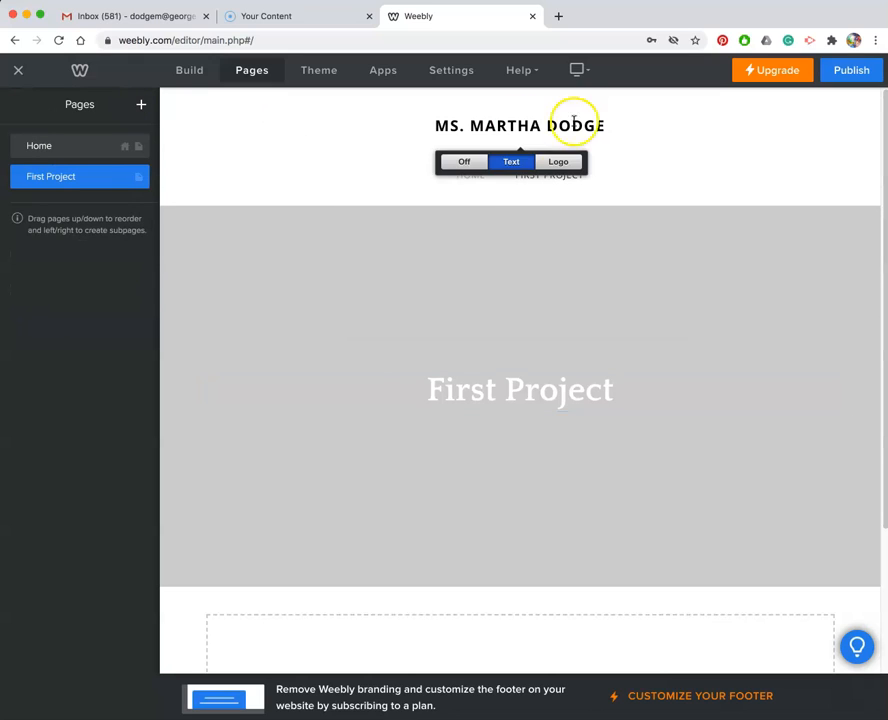
Shorten the First Project page's header banner to about a third of its height.
{"action": "scroll", "coordinate": [548, 396], "scroll_direction": "down", "scroll_amount": 2}
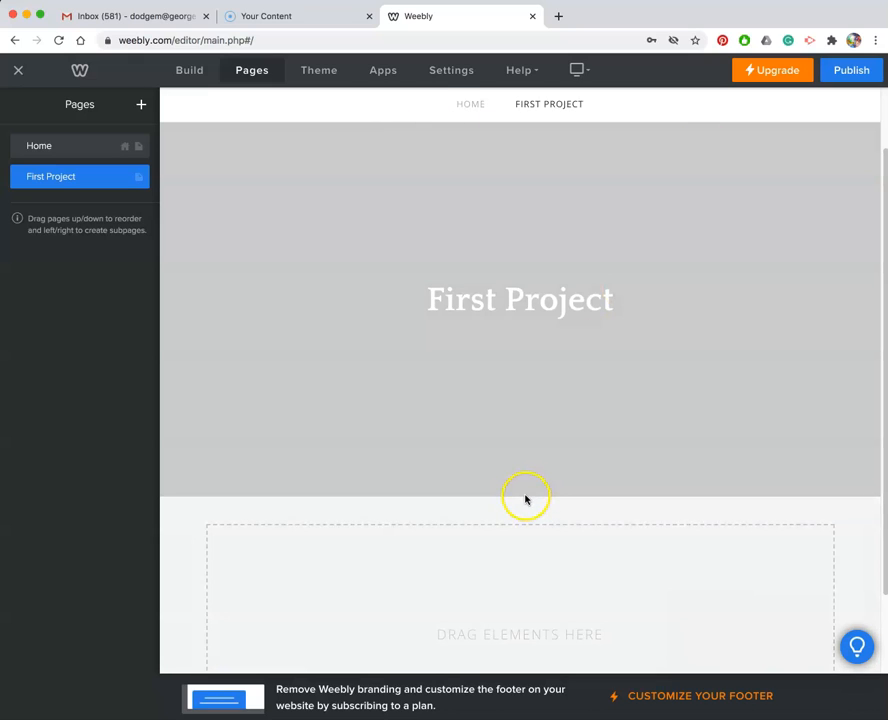
{"action": "mouse_move", "coordinate": [522, 470]}
{"action": "scroll", "coordinate": [521, 470], "scroll_direction": "up", "scroll_amount": 1}
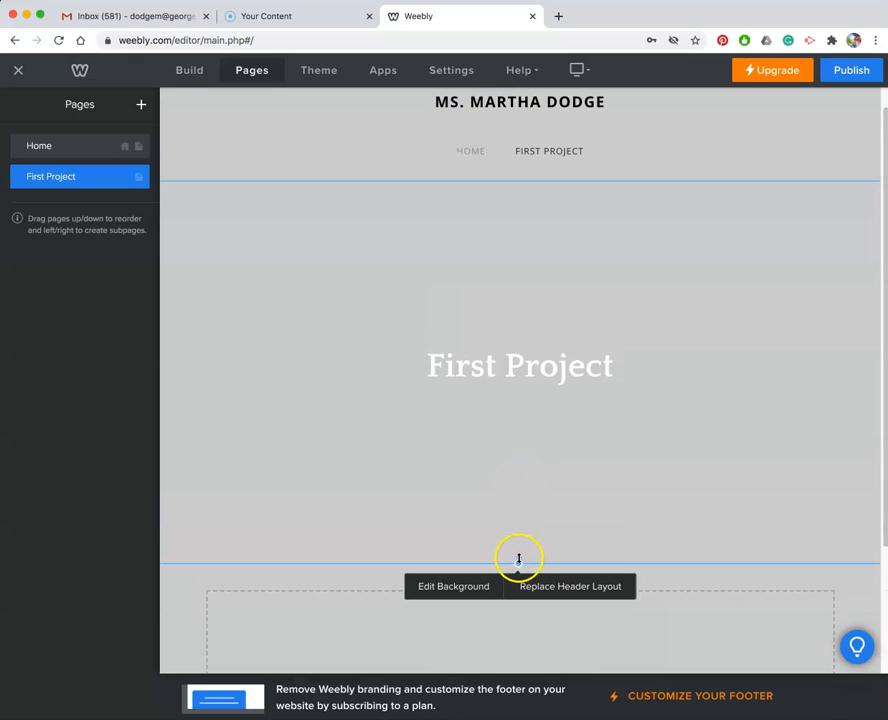
{"action": "left_click_drag", "start_coordinate": [518, 565], "coordinate": [520, 343]}
{"action": "left_click", "coordinate": [715, 141]}
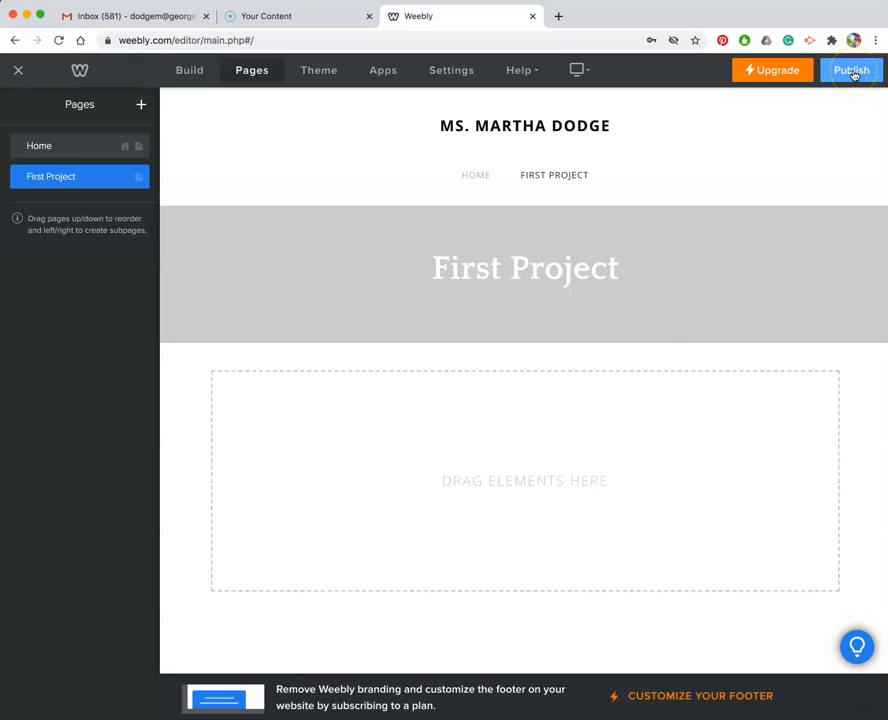
Publish the site on the artsymartsy12 Weebly.com subdomain.
{"action": "left_click", "coordinate": [852, 71]}
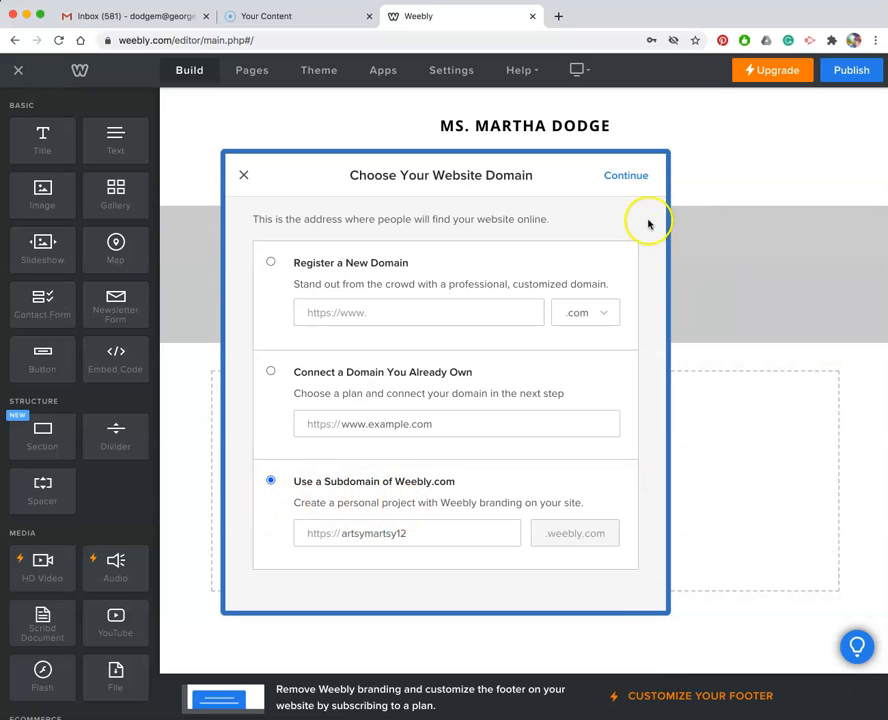
{"action": "left_click", "coordinate": [627, 177]}
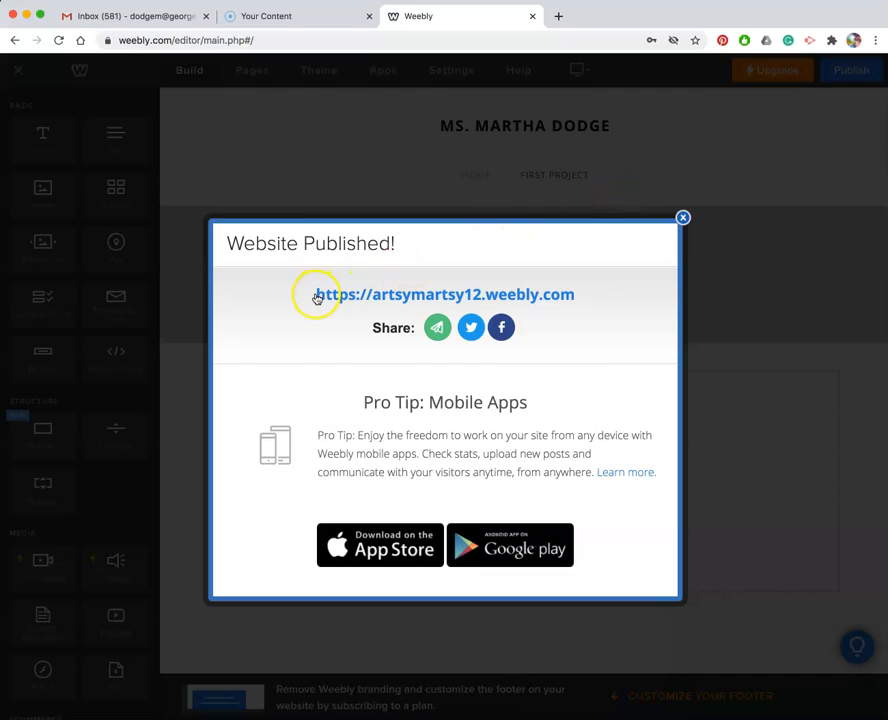
Open the published site and go to its First Project page.
{"action": "left_click", "coordinate": [401, 299]}
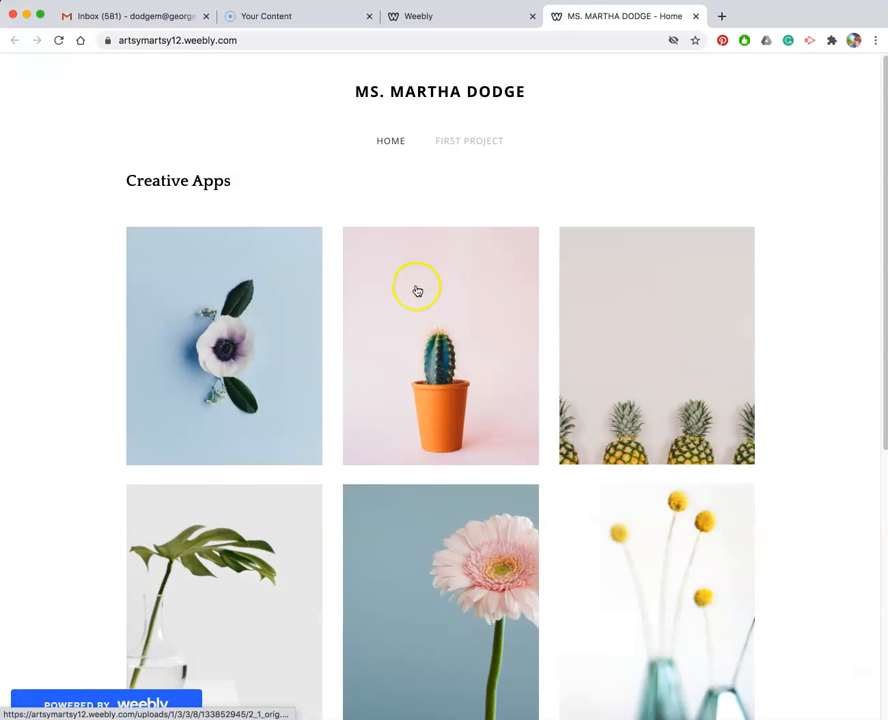
{"action": "scroll", "coordinate": [414, 300], "scroll_direction": "down", "scroll_amount": 5}
{"action": "scroll", "coordinate": [410, 301], "scroll_direction": "up", "scroll_amount": 4}
{"action": "scroll", "coordinate": [425, 257], "scroll_direction": "up", "scroll_amount": 2}
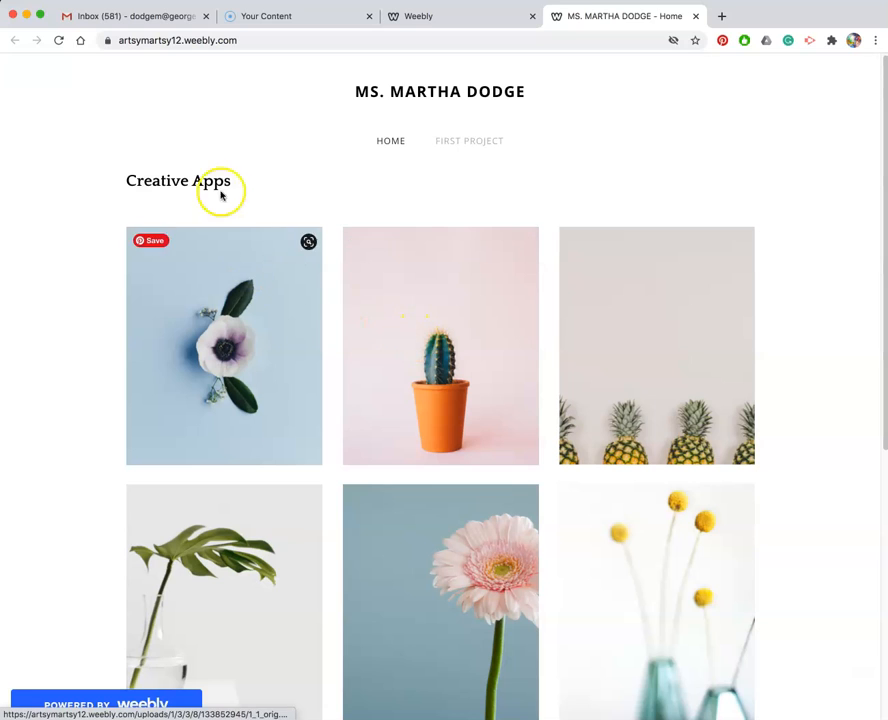
{"action": "left_click", "coordinate": [476, 142]}
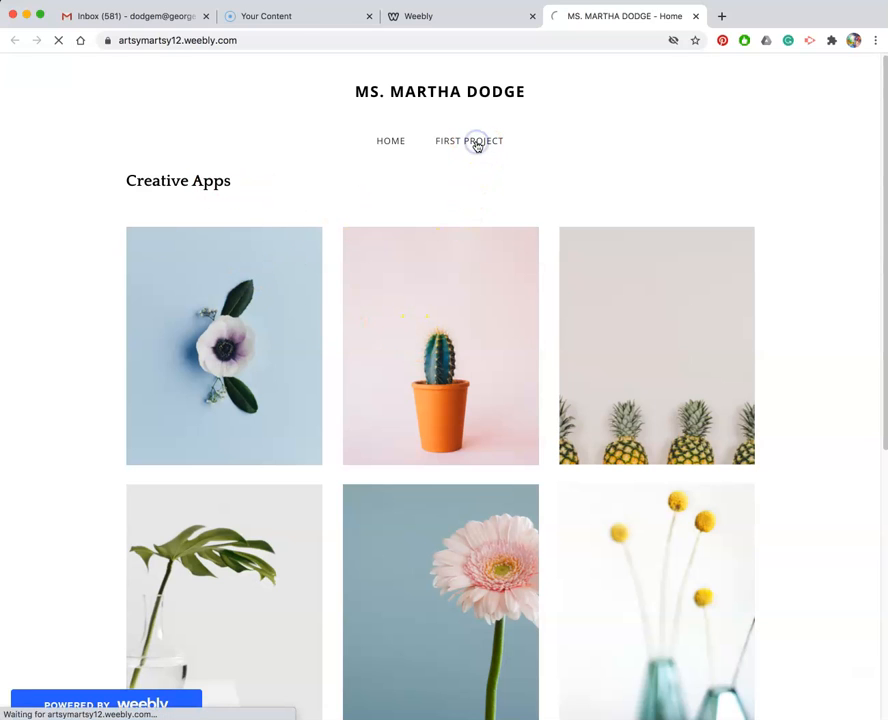